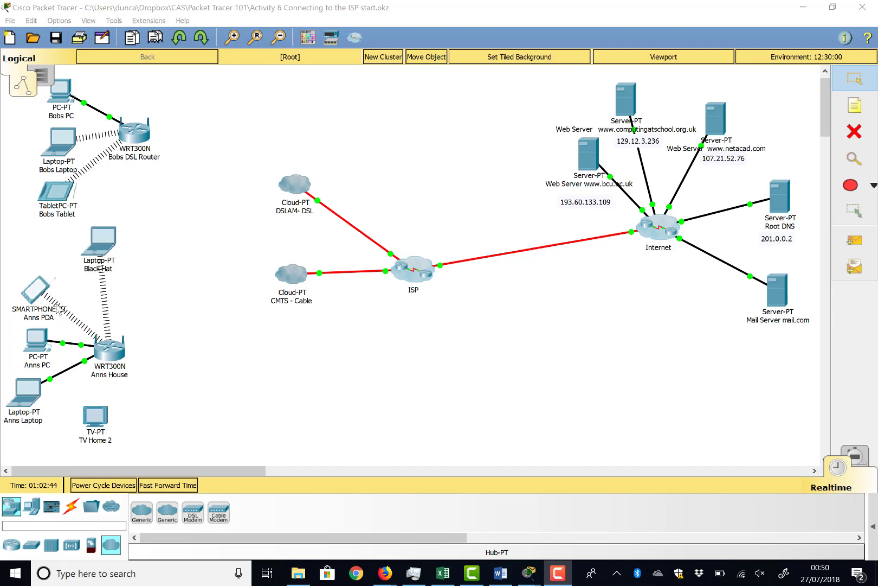
Inspect the equipment in Ann's Closet inside Ann's House, in the physical view of Home City.
click(44, 77)
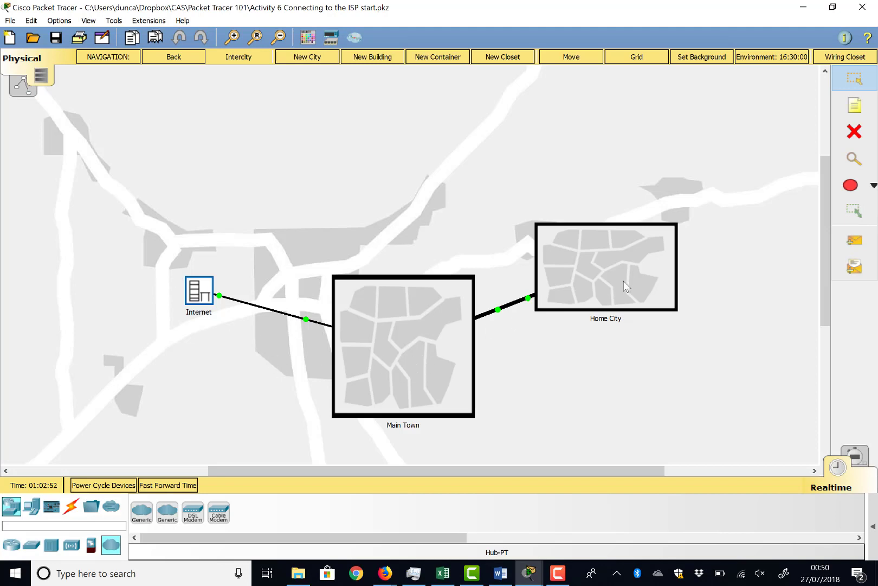
click(610, 278)
scroll(443, 232, up, 2)
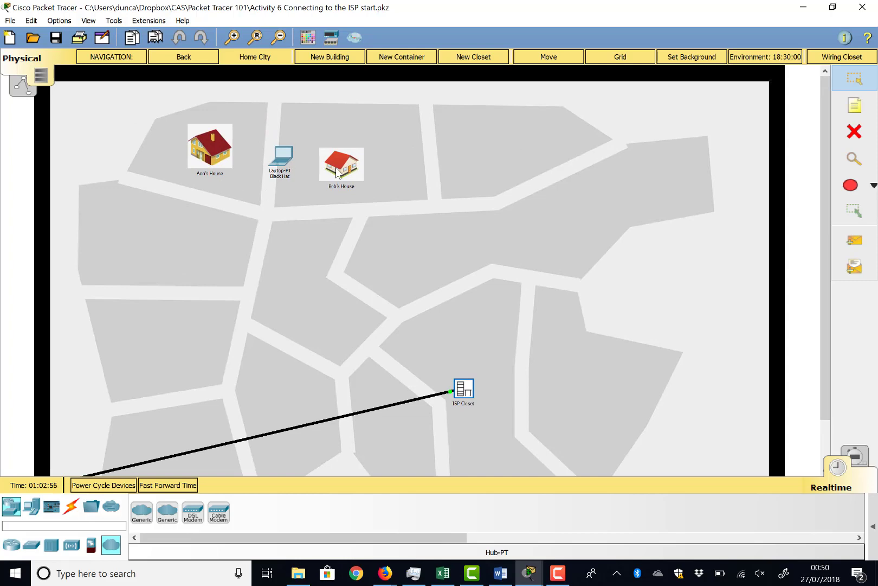
click(207, 150)
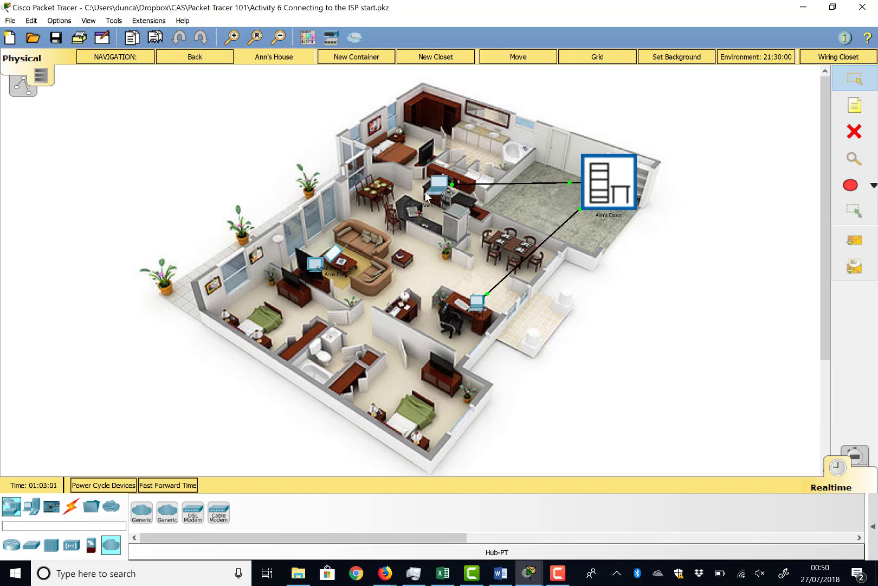
click(612, 201)
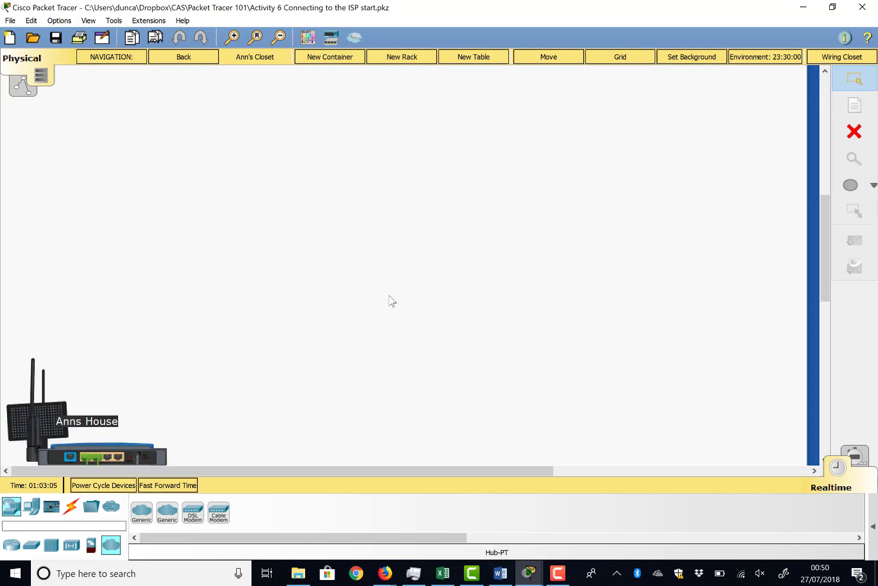
scroll(390, 296, down, 4)
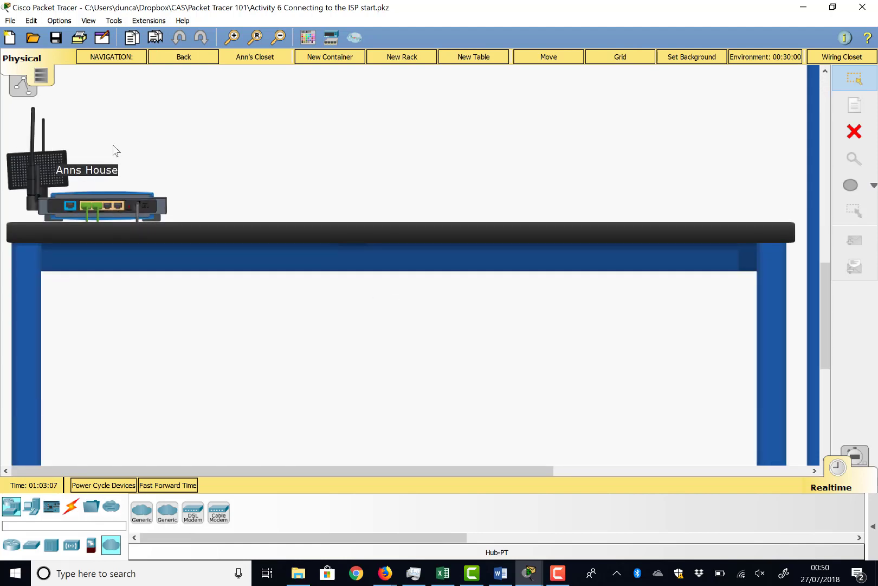
Inspect the equipment in Bob's Closet inside Bob's House in Home City.
click(186, 61)
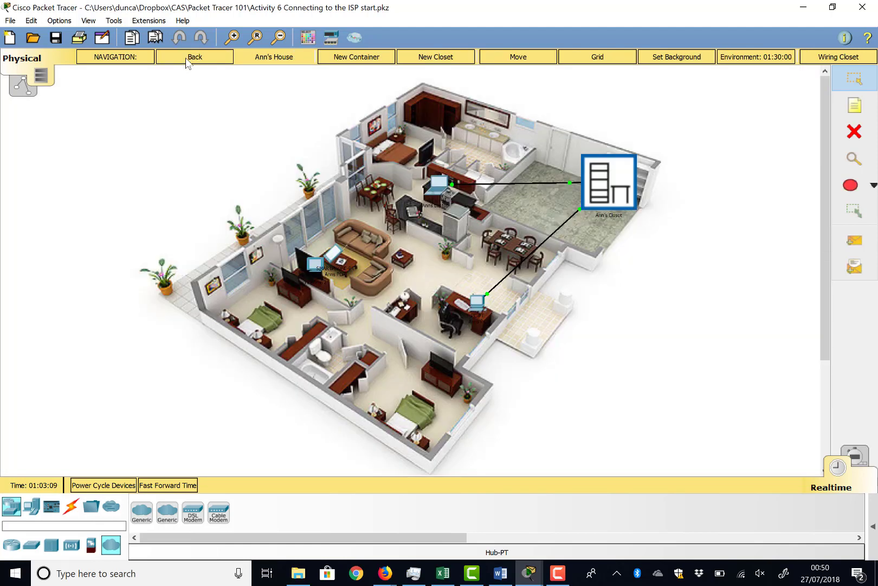
click(186, 60)
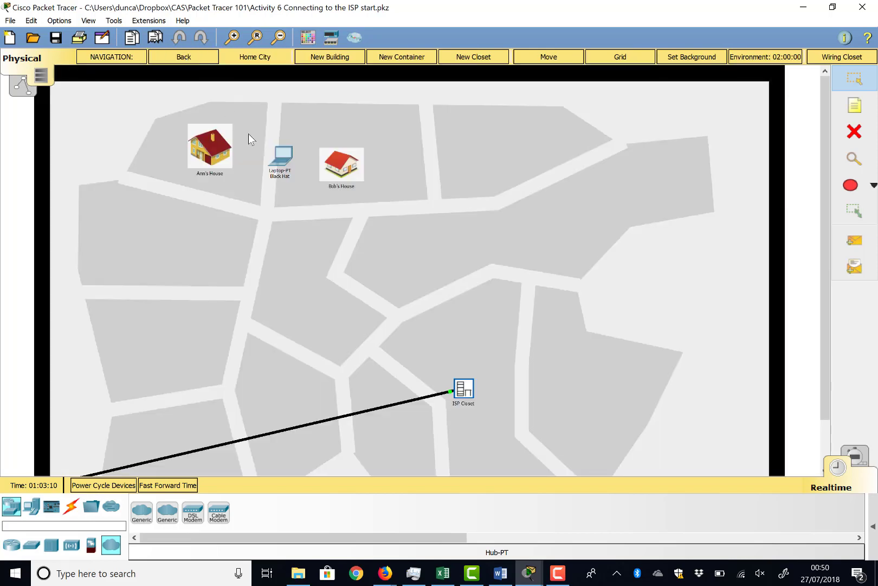
click(341, 160)
scroll(341, 226, up, 3)
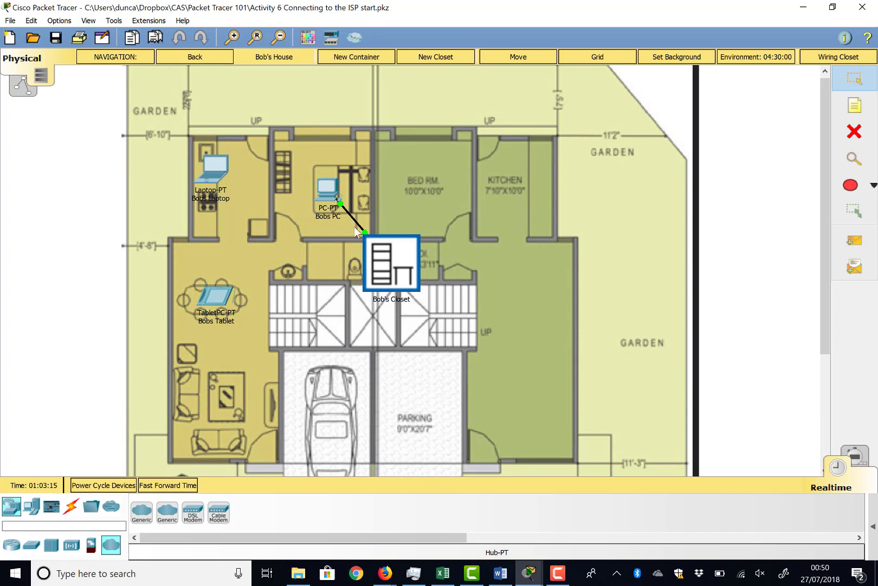
click(386, 249)
scroll(324, 218, down, 5)
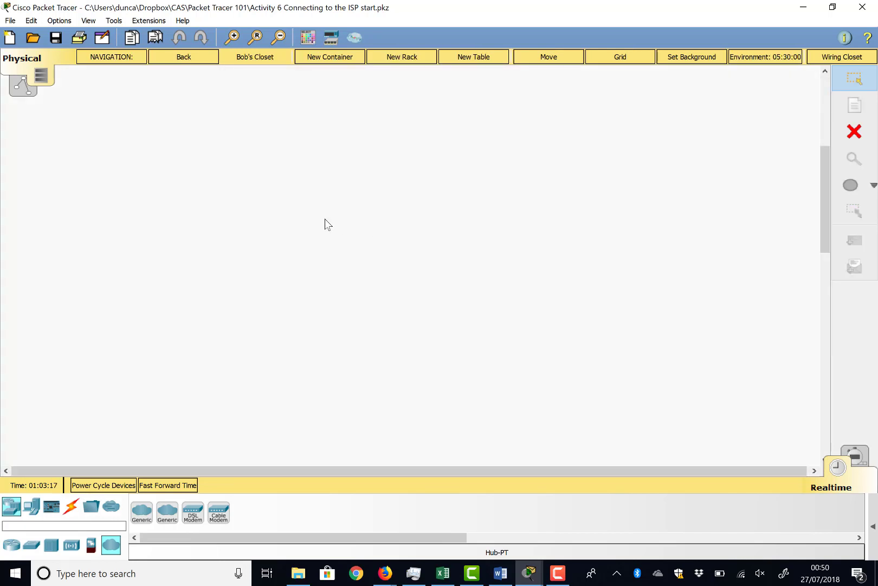
scroll(325, 219, down, 4)
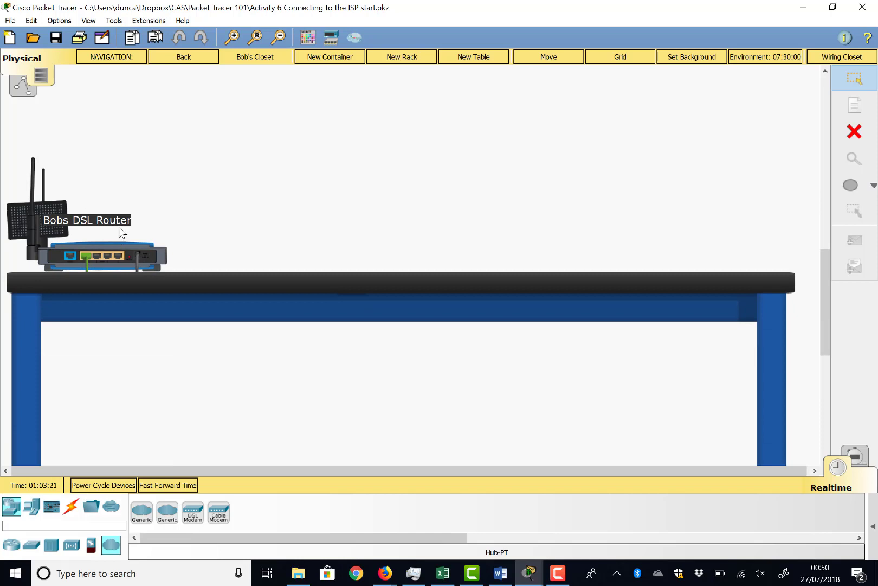
Return to the logical topology and examine the rear ports of Bobs DSL Router close up.
click(24, 90)
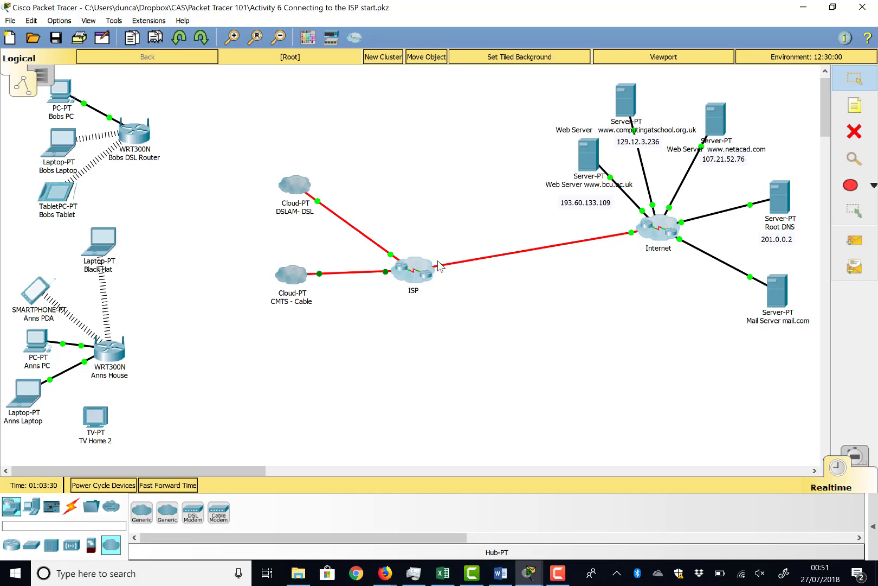
click(135, 143)
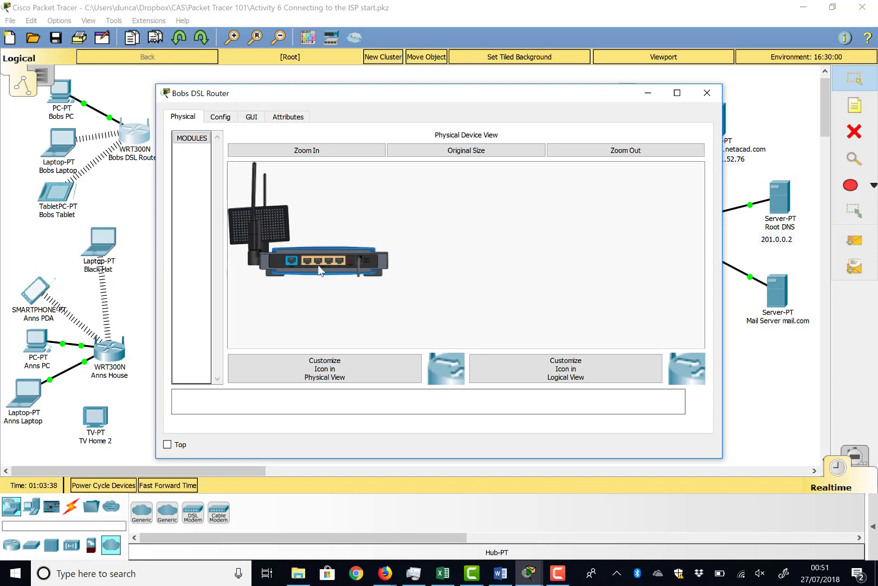
click(351, 150)
scroll(365, 279, down, 2)
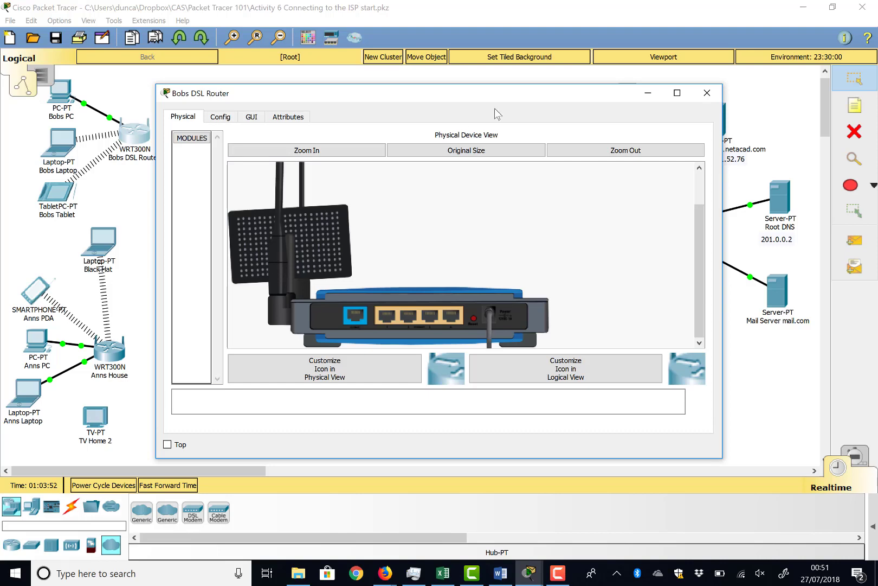
click(707, 93)
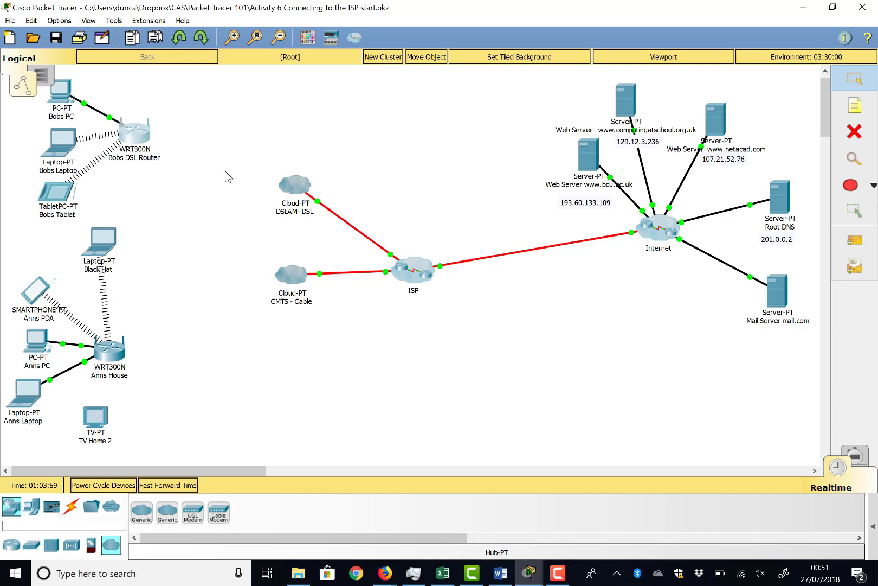
Examine the installed modules and ports of the DSLAM- DSL cloud.
click(289, 187)
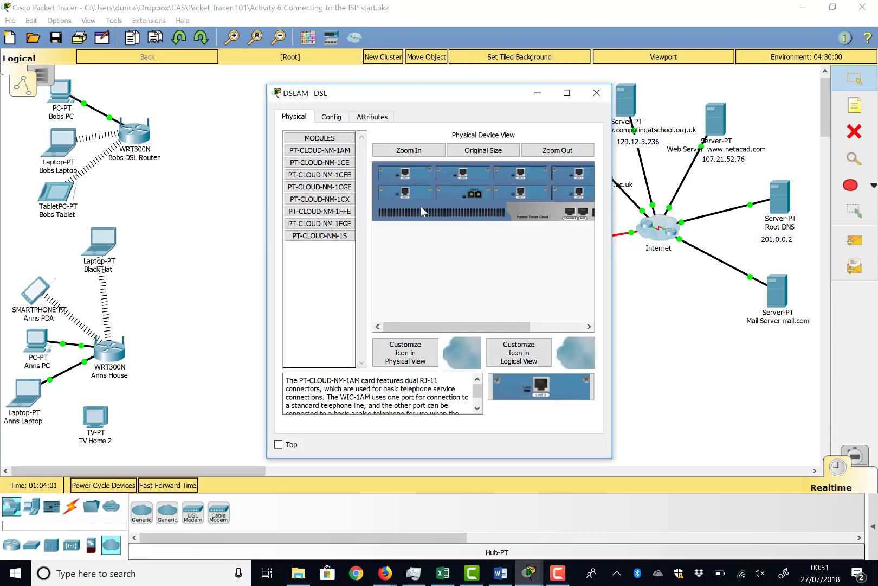
scroll(487, 188, right, 1)
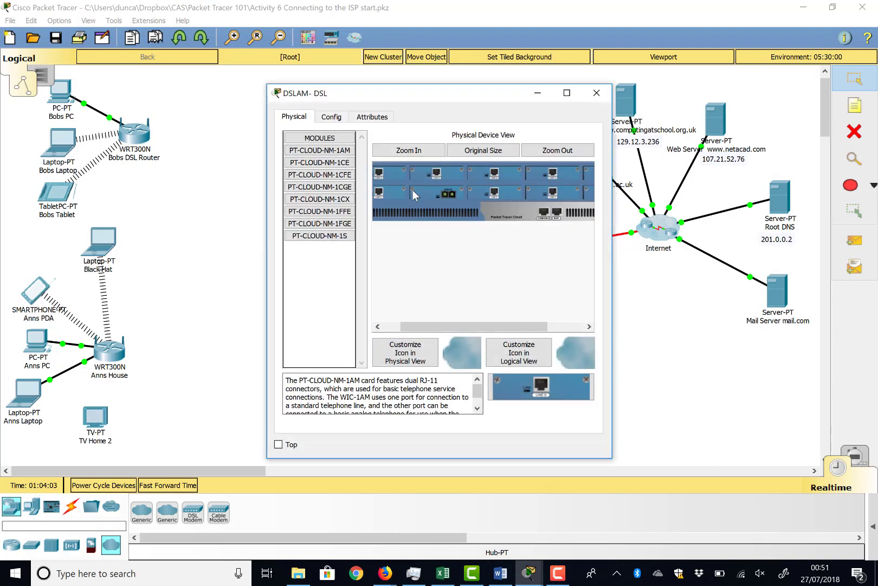
scroll(525, 165, right, 1)
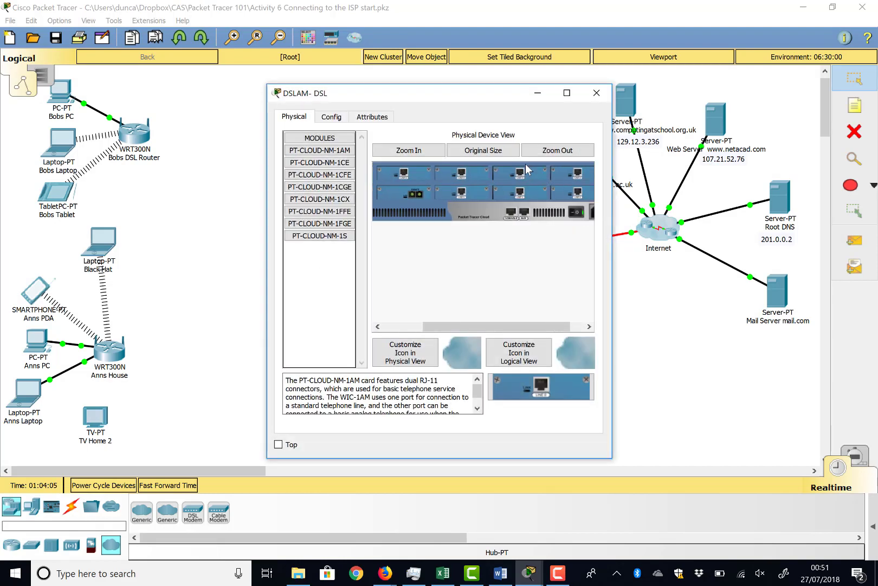
scroll(442, 178, left, 1)
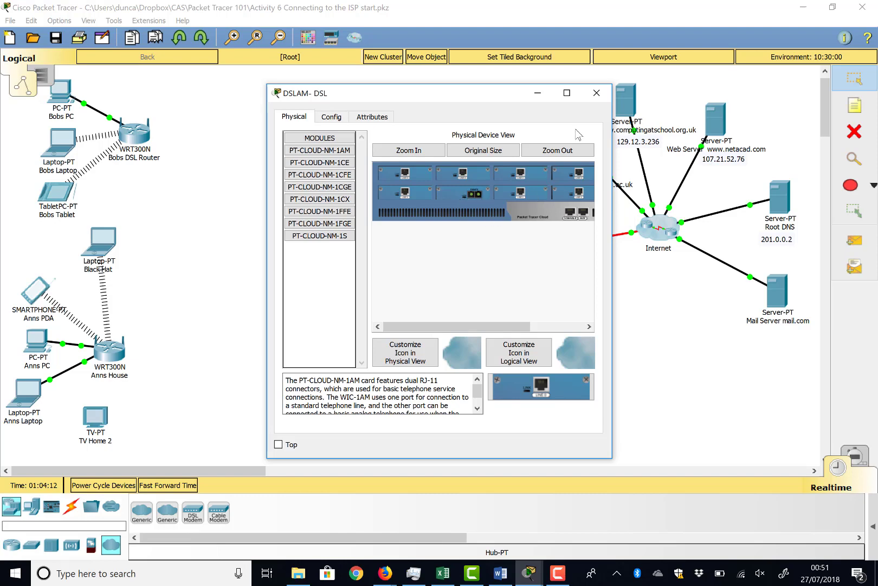
click(596, 93)
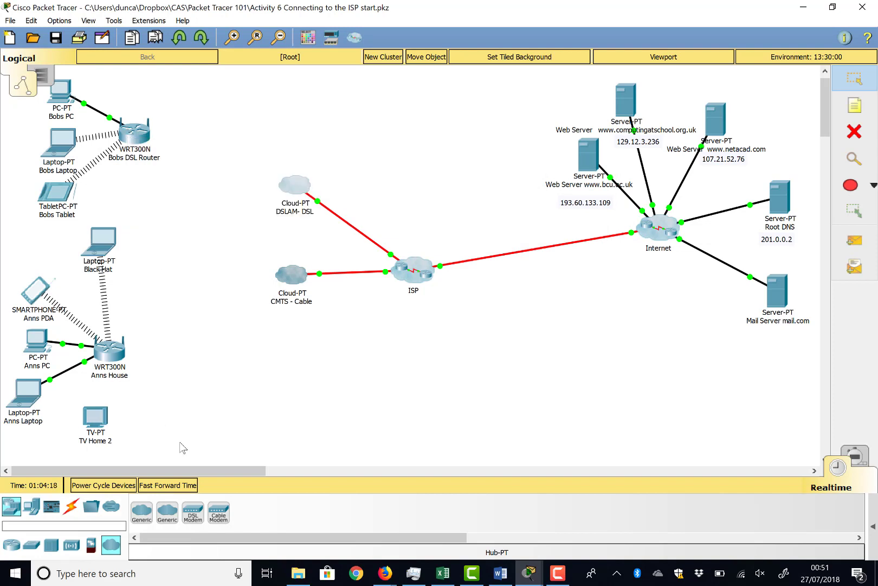
Add a DSL-Modem-PT to the topology between Bobs DSL Router and the DSLAM- DSL cloud.
click(9, 510)
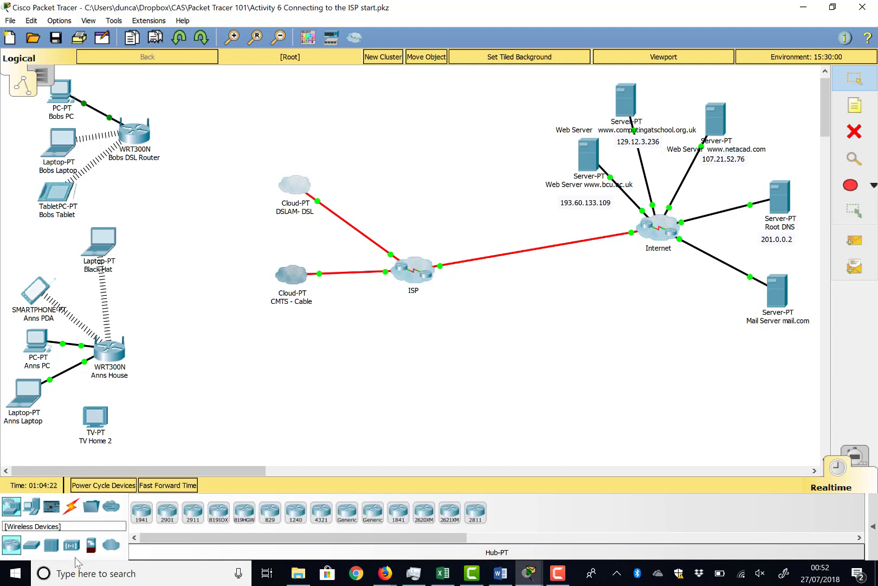
click(108, 552)
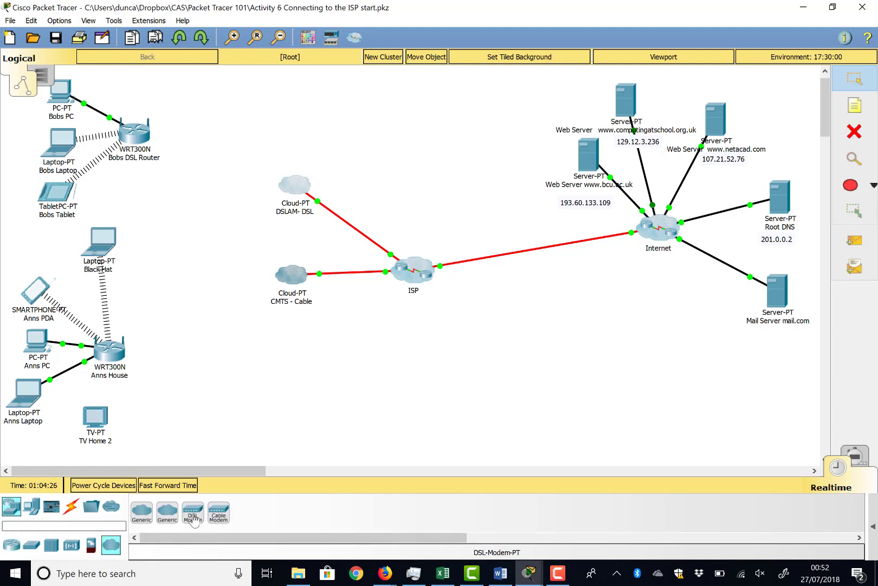
drag(194, 514, 210, 150)
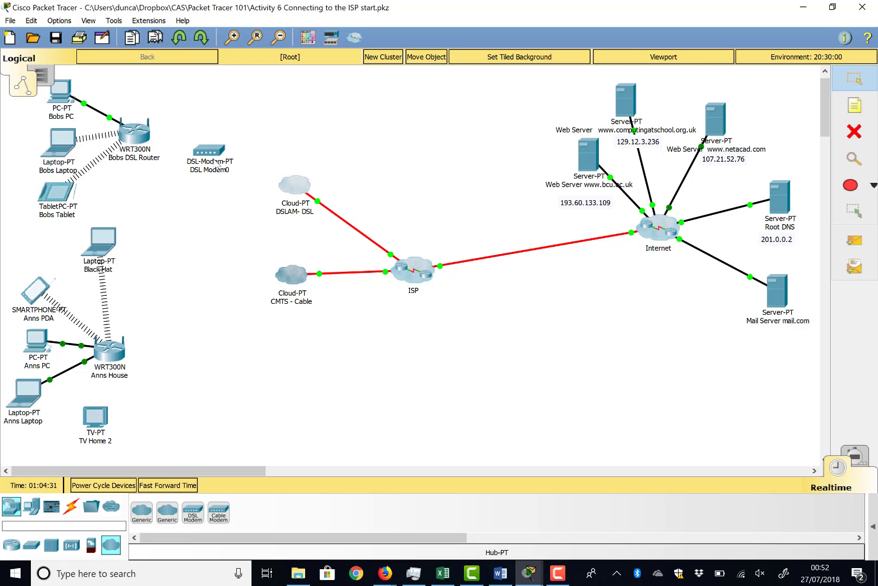
Review the DSL modem's physical ports and its global configuration settings.
click(213, 151)
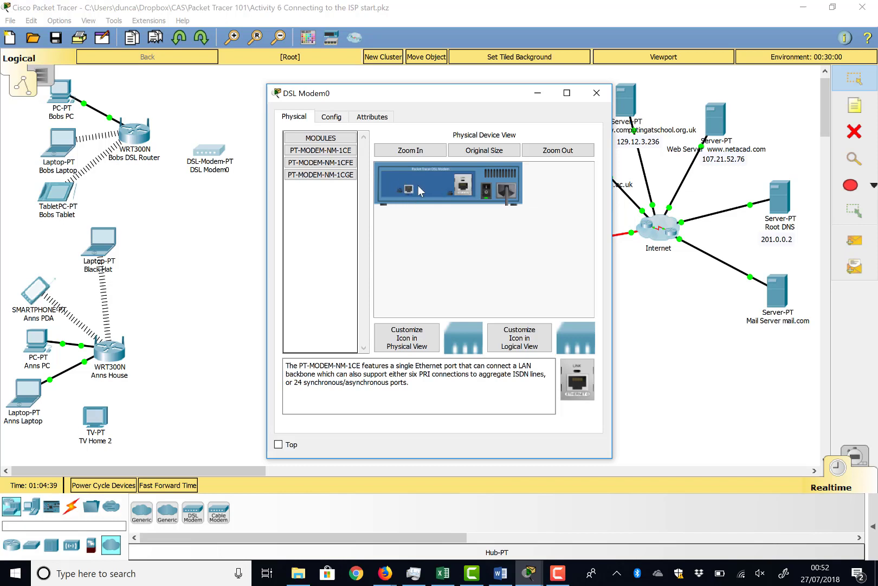
click(332, 117)
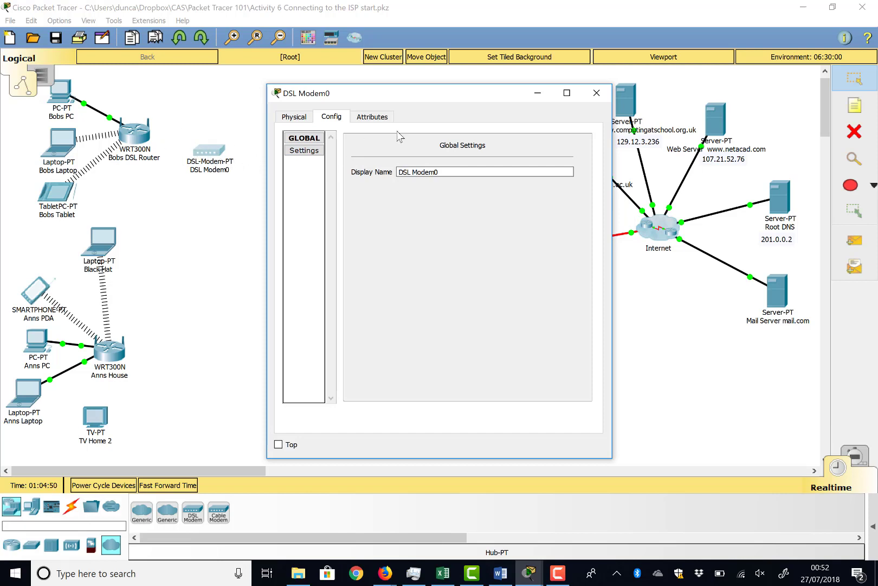
click(597, 93)
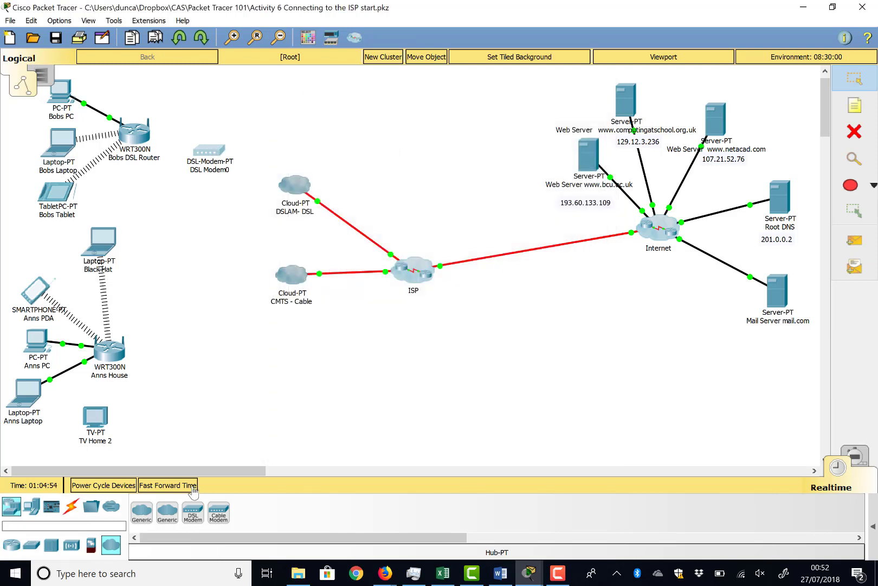
Connect the Internet port of Bobs DSL Router to Port 1 of the DSL modem with a copper straight-through cable.
click(71, 506)
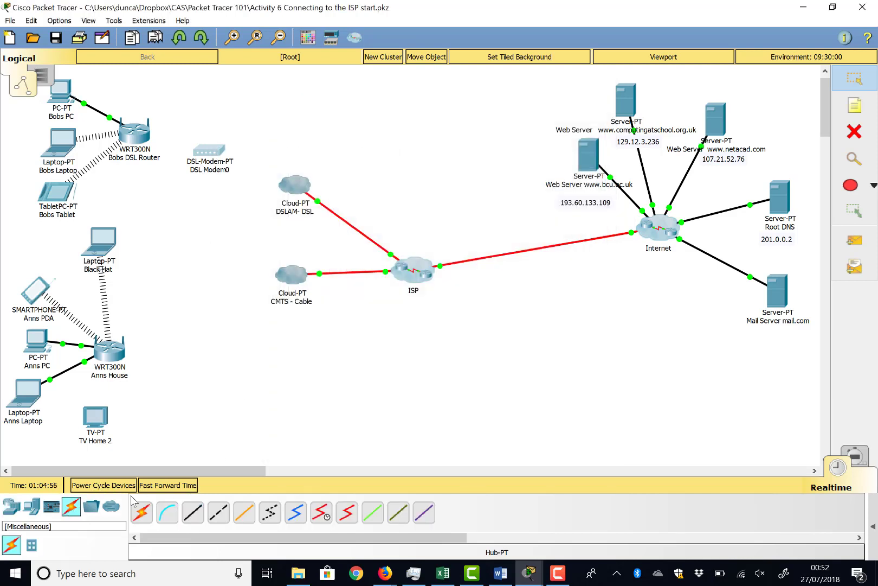
click(193, 509)
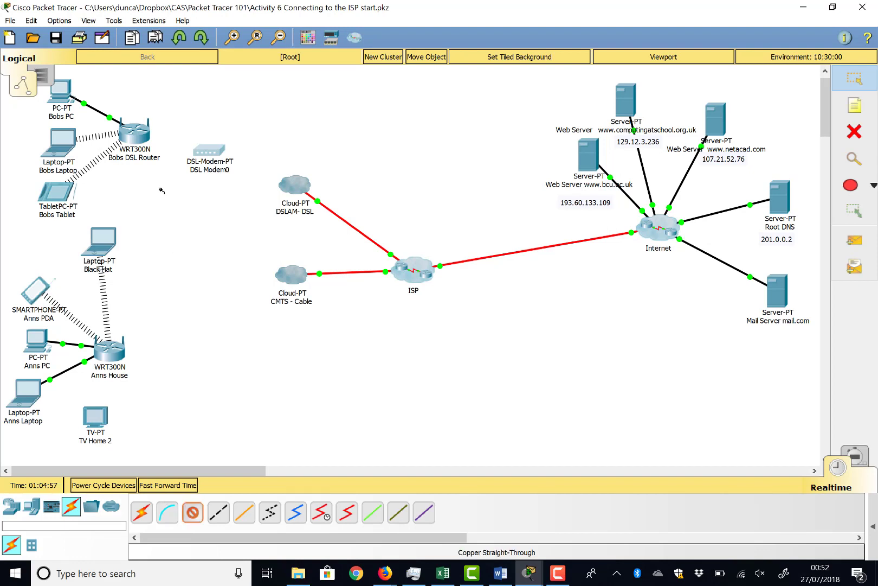
click(141, 135)
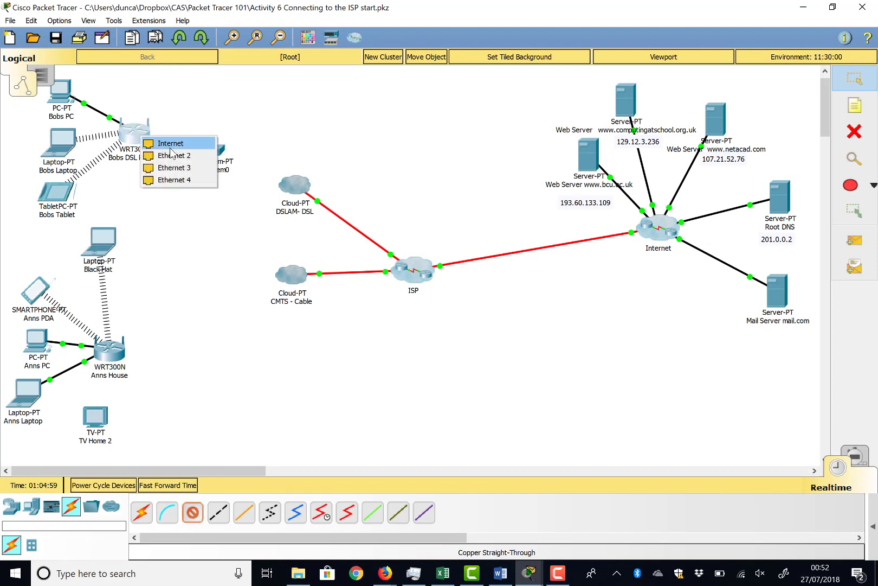
click(180, 142)
click(210, 152)
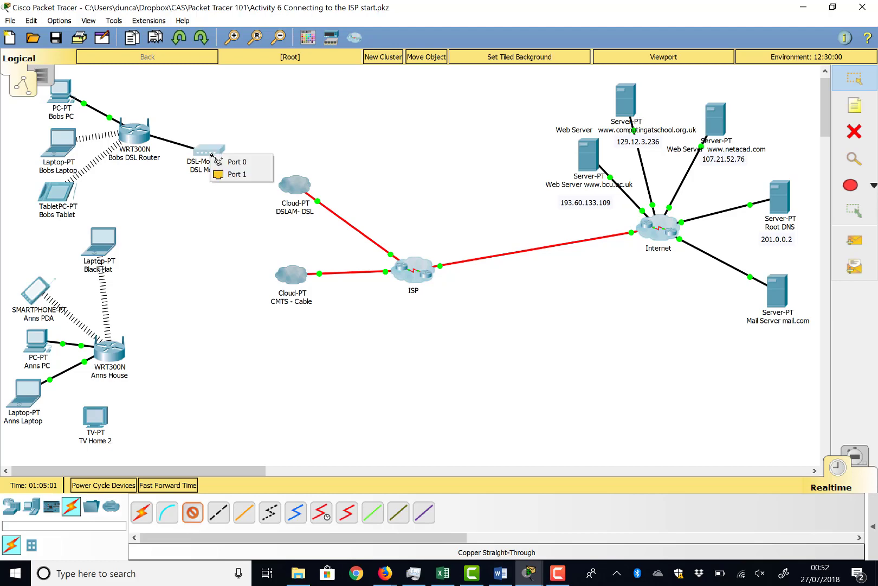
click(233, 174)
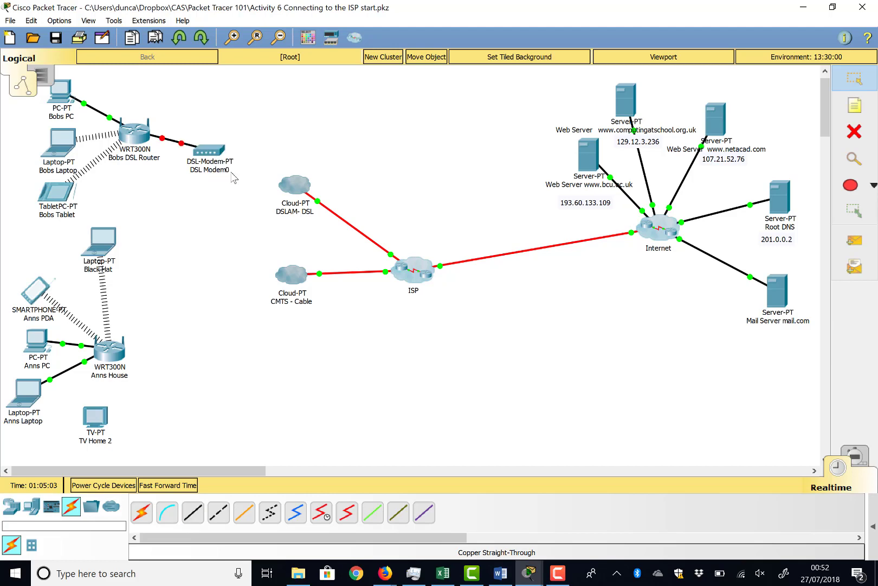
click(212, 153)
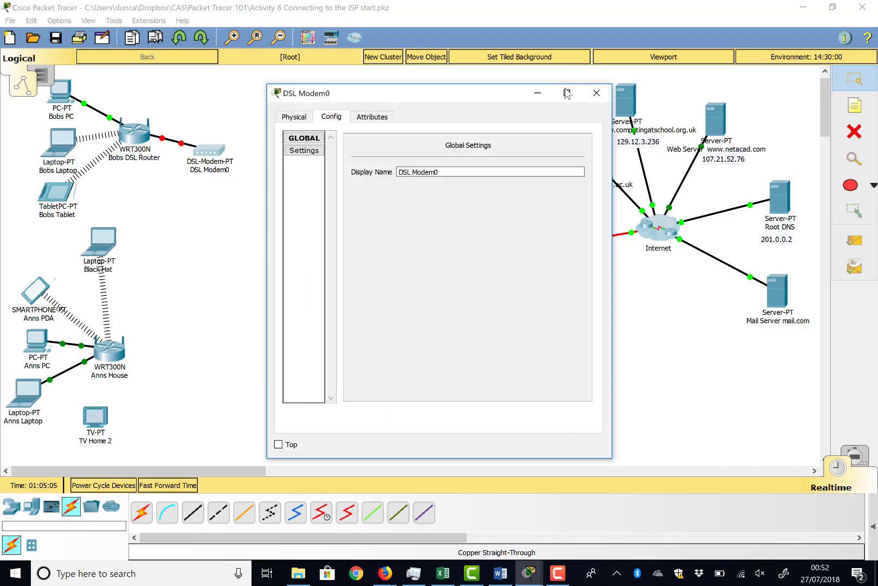
click(596, 92)
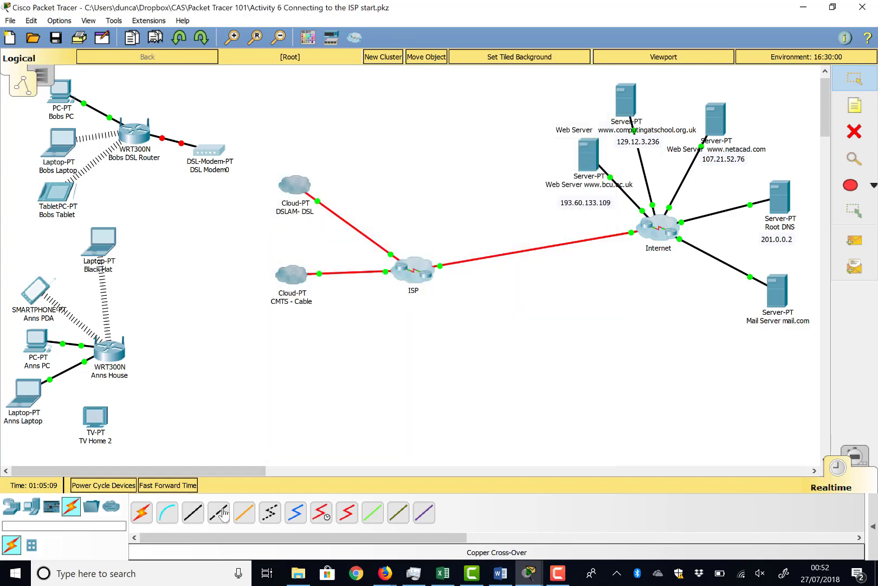
Connect Port 0 of the DSL modem to Modem4 on the DSLAM- DSL cloud with a phone cable.
click(268, 517)
click(216, 152)
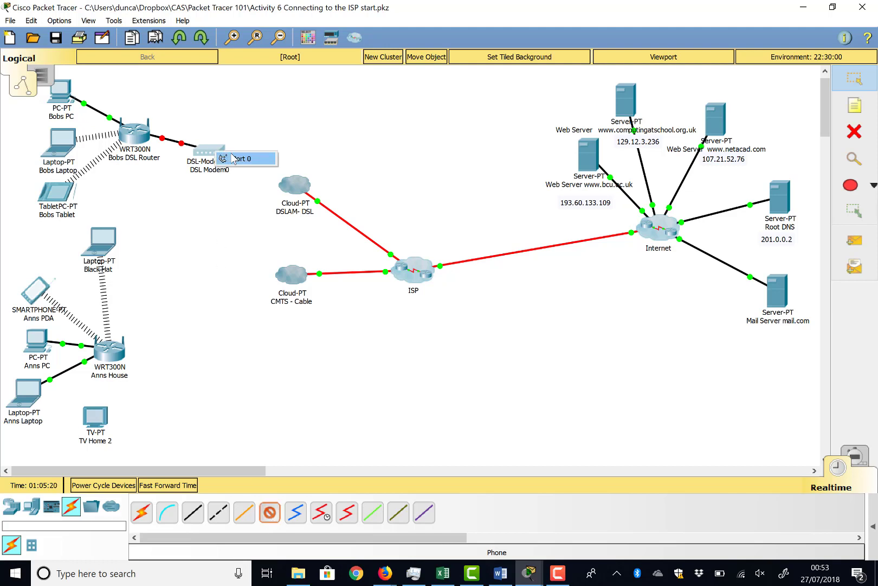
click(242, 159)
click(294, 185)
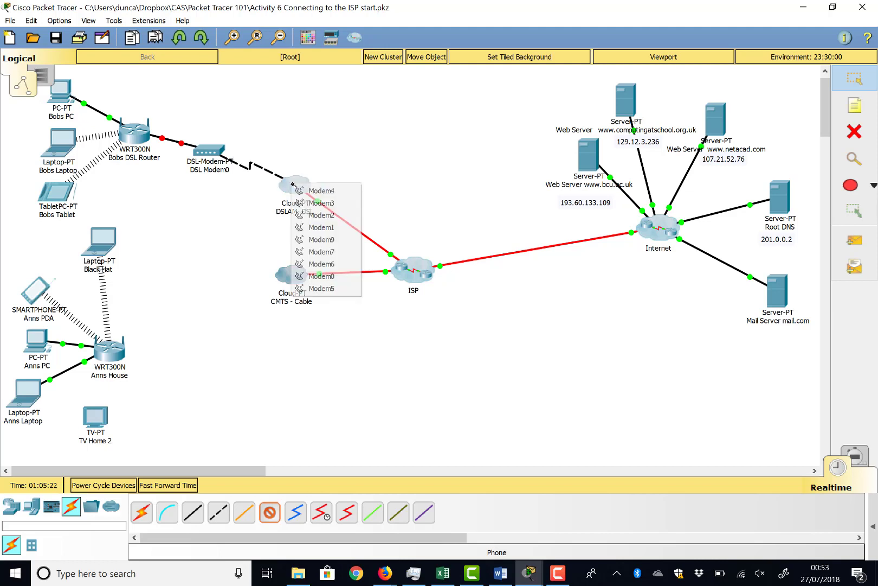
click(327, 192)
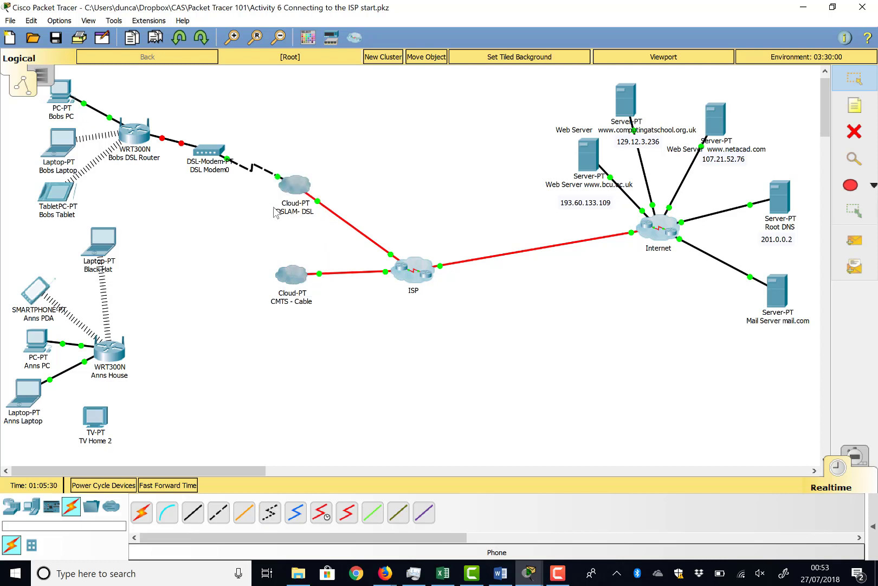
Examine the DSLAM- DSL cloud's configuration, including the Modem4 interface and the DSL port mapping, and check its link to the ISP.
click(296, 185)
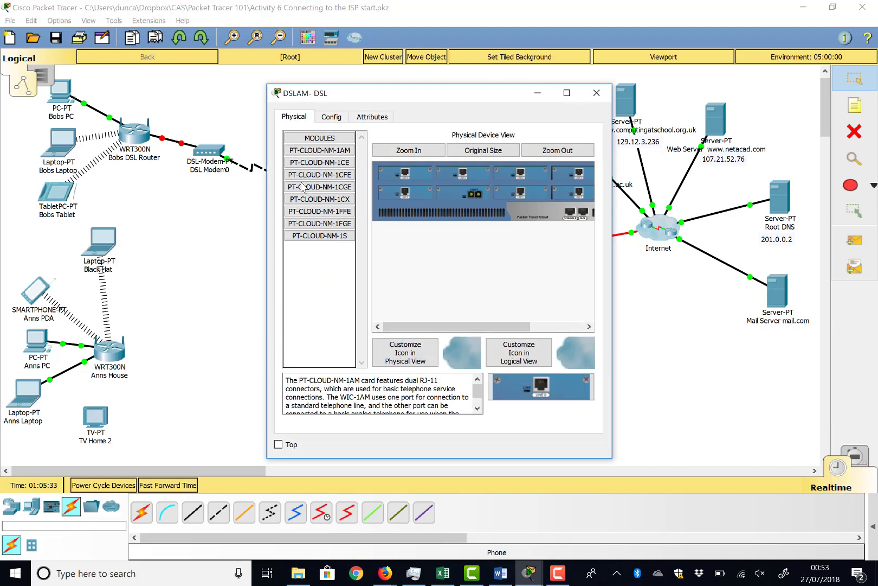
click(332, 117)
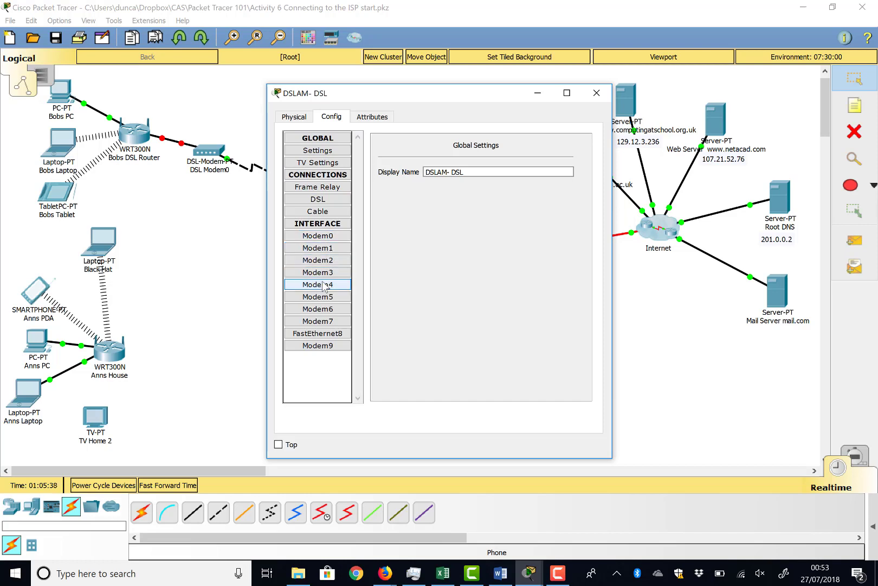
click(323, 284)
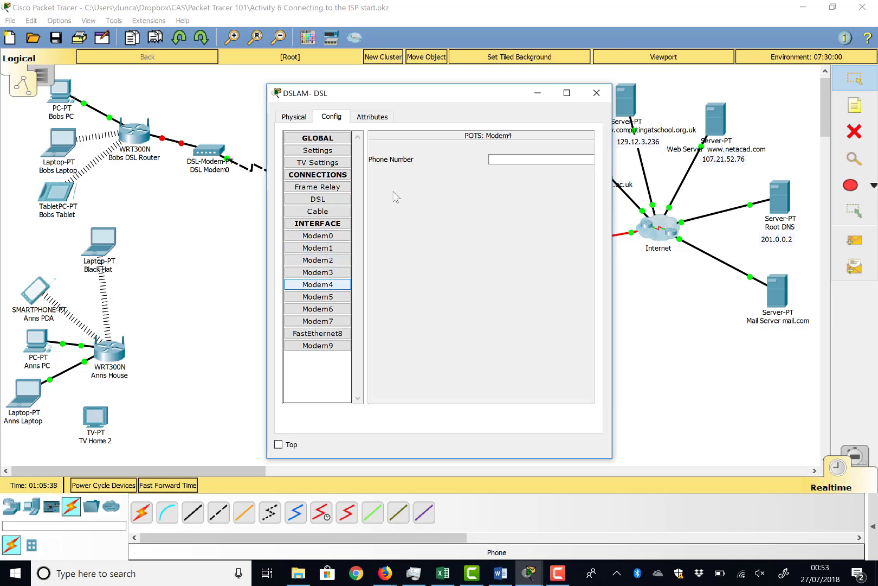
click(326, 150)
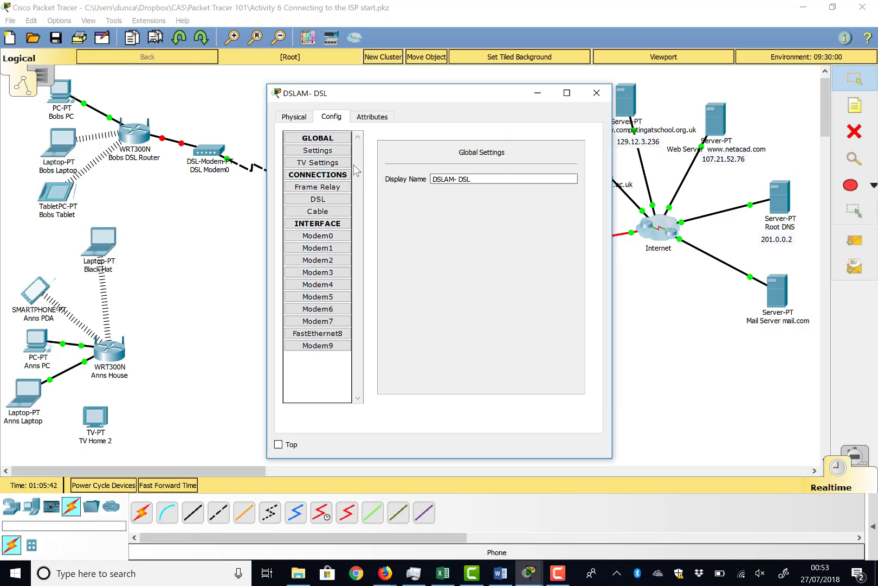
click(325, 200)
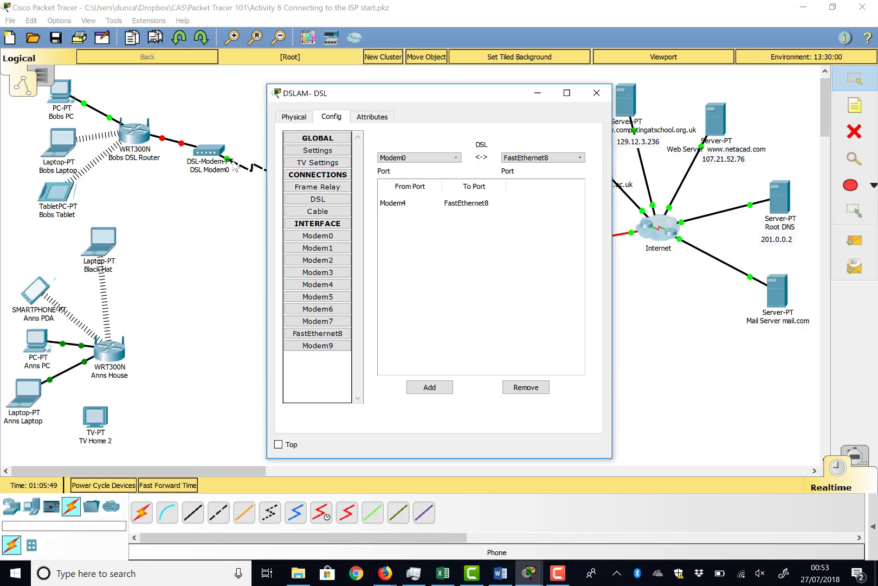
drag(345, 96, 515, 178)
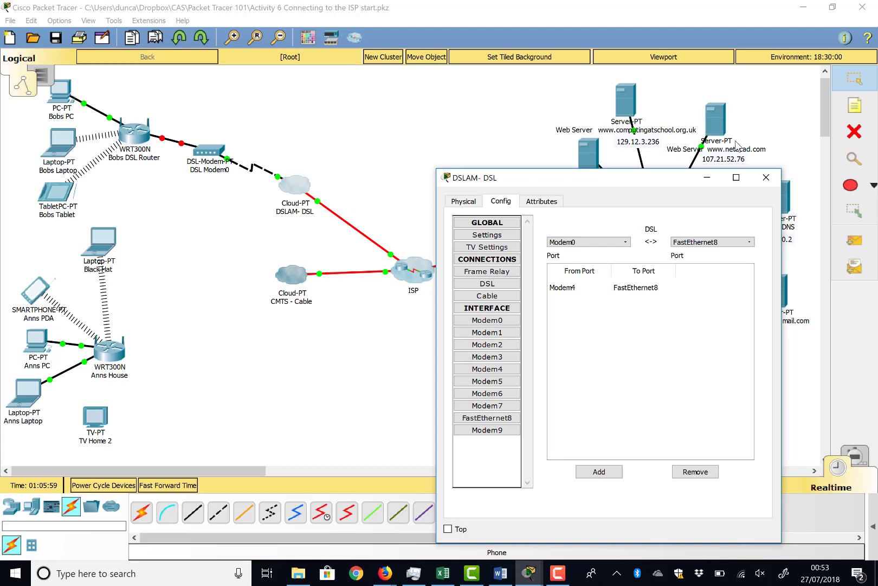
click(767, 178)
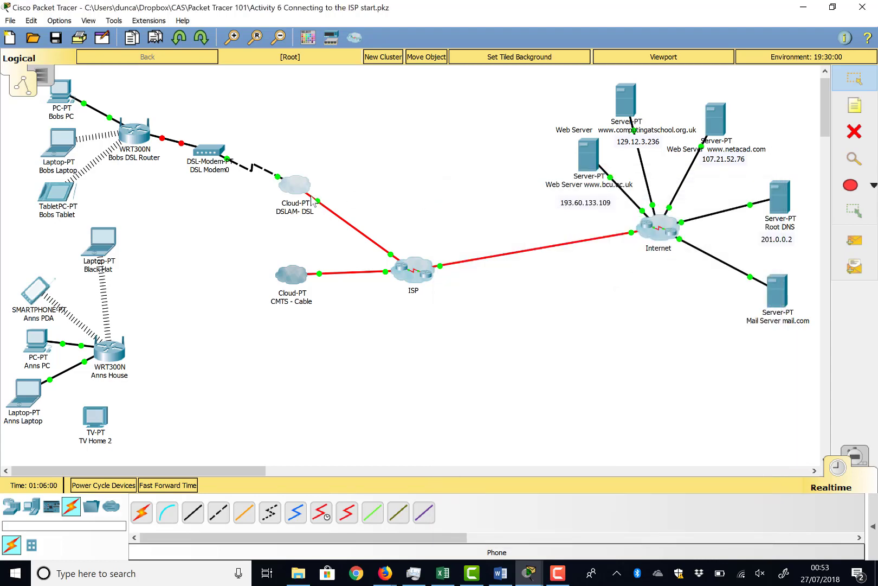
mouse_move(314, 205)
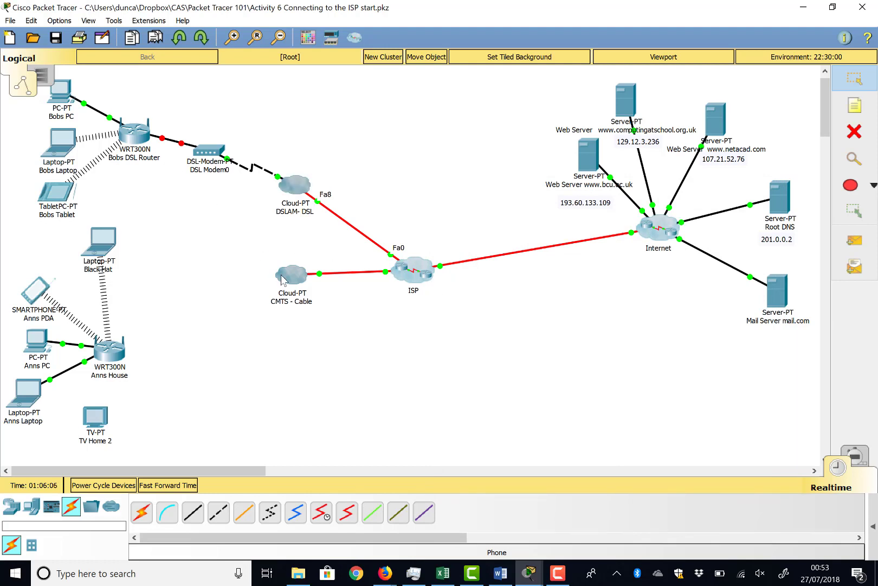
mouse_move(282, 278)
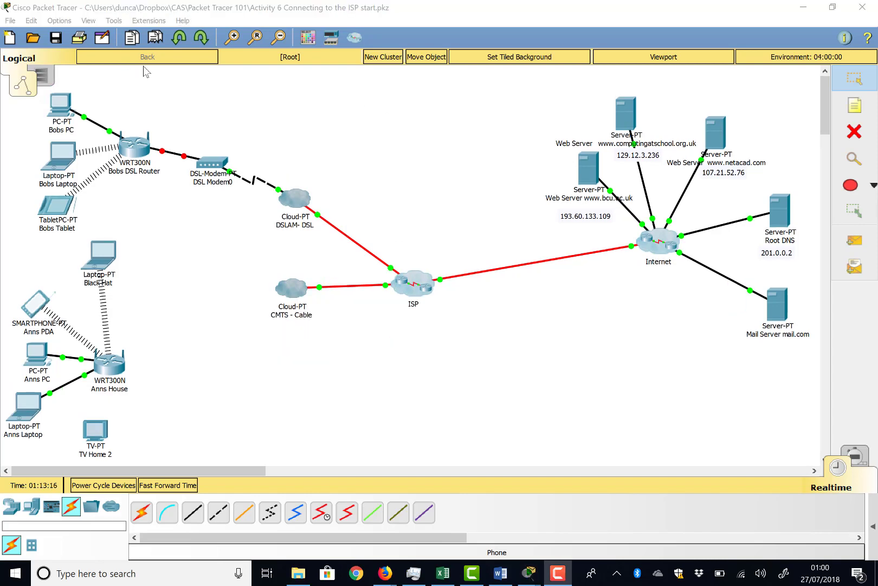
Reposition the DSL modem between Bobs DSL Router and the DSLAM- DSL cloud in the logical topology.
drag(217, 181, 235, 187)
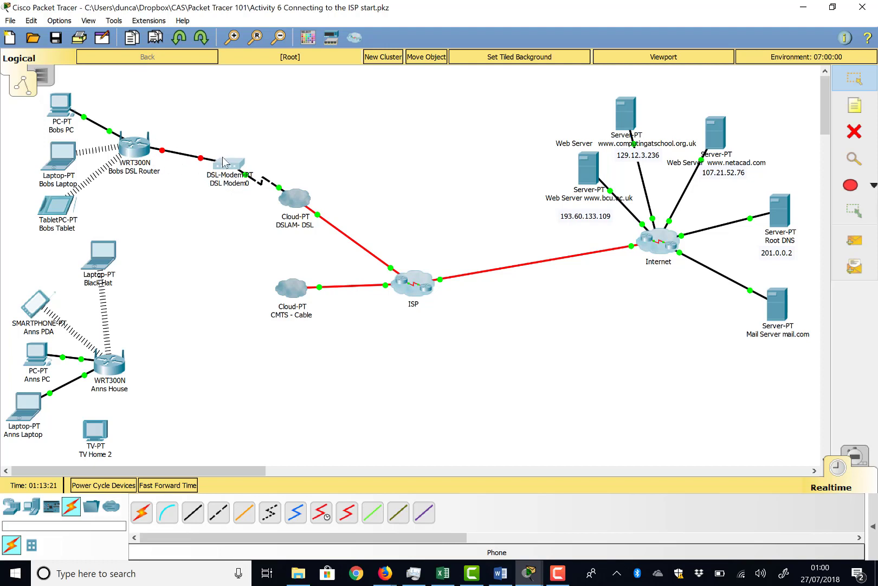
drag(223, 160, 205, 141)
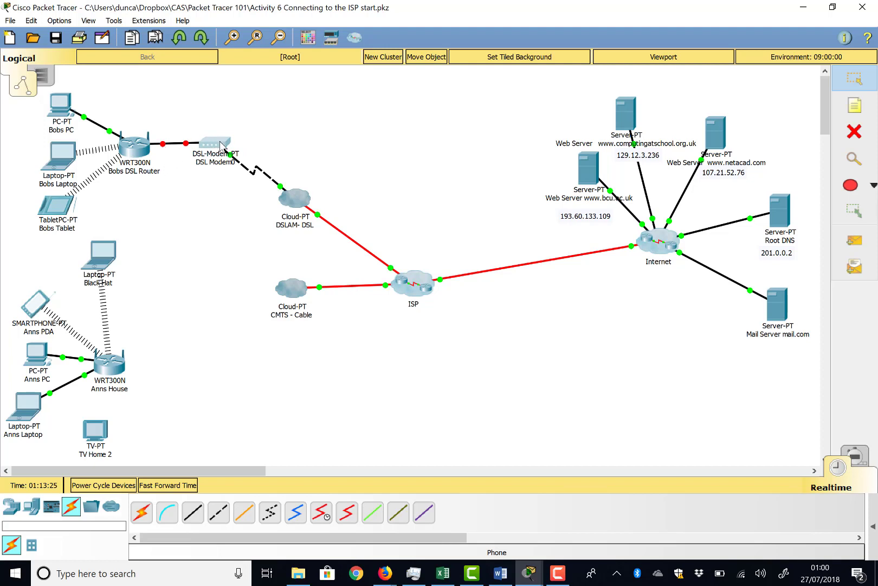
drag(224, 144, 231, 152)
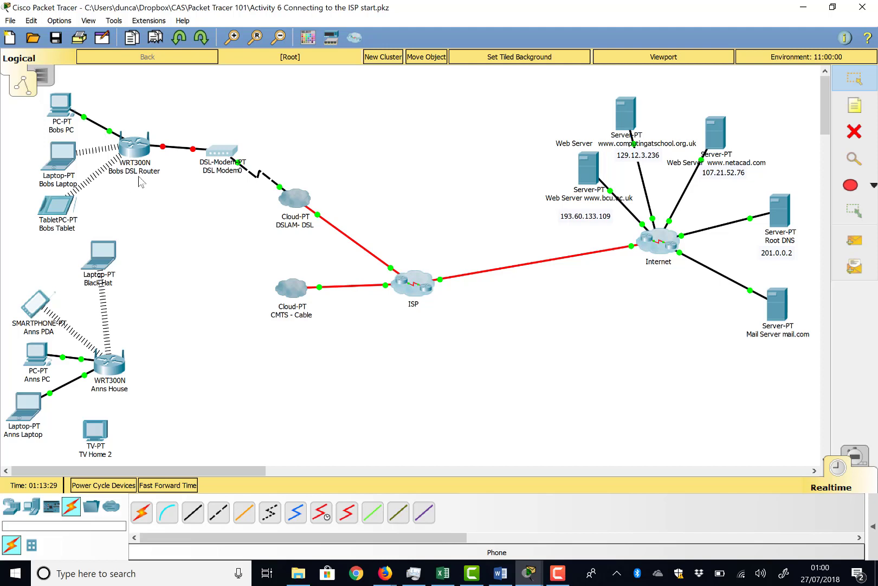
Trace where the DSL modem sits in the physical workspace, from Bob's Closet through Home City to Ann's House, and return to the logical topology.
click(50, 77)
scroll(246, 205, down, 8)
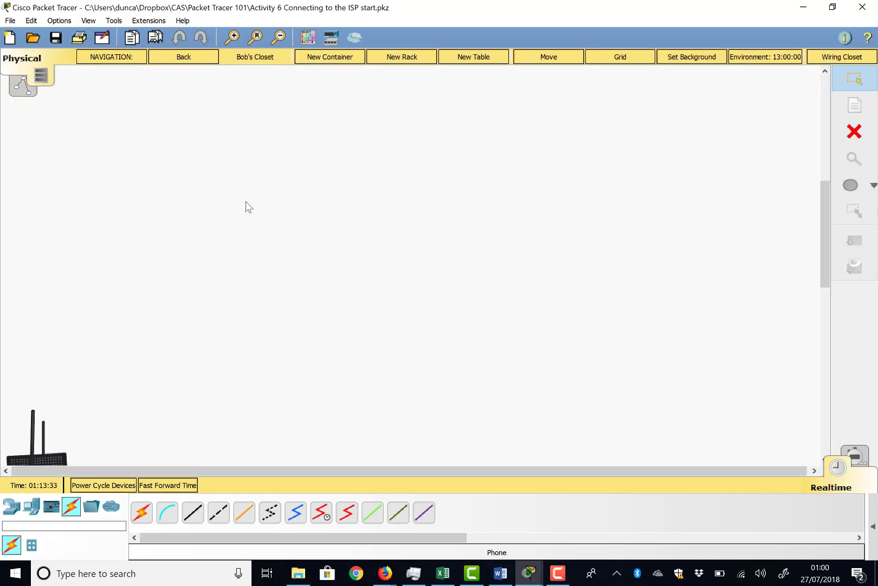
click(194, 56)
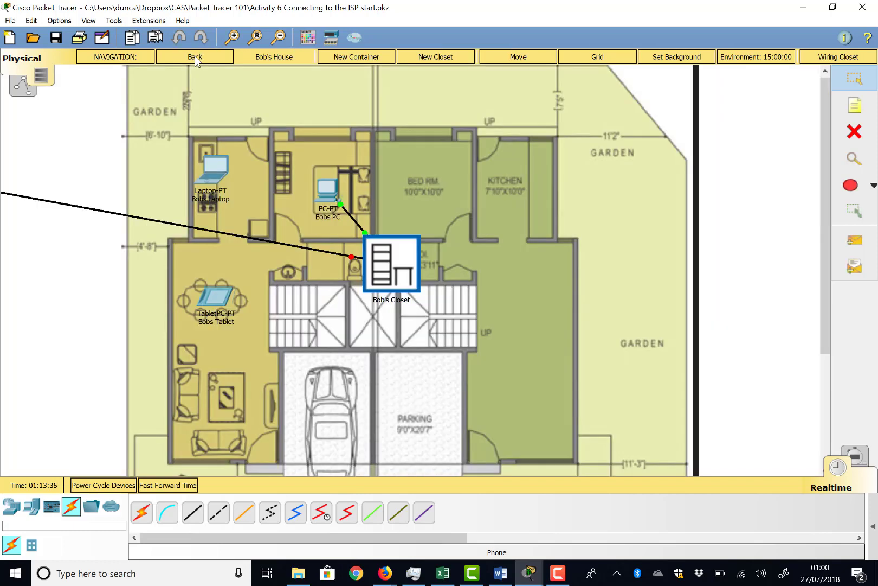
click(195, 56)
click(195, 56)
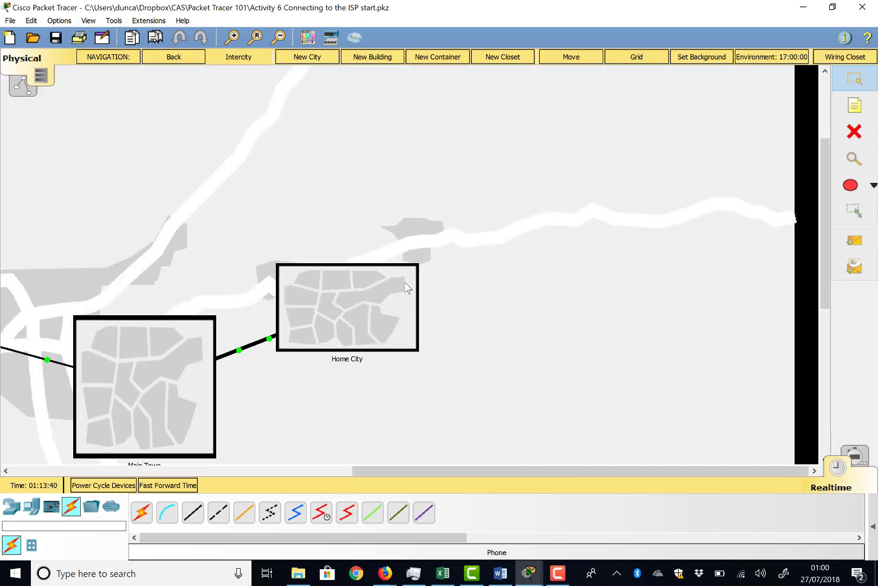
click(406, 286)
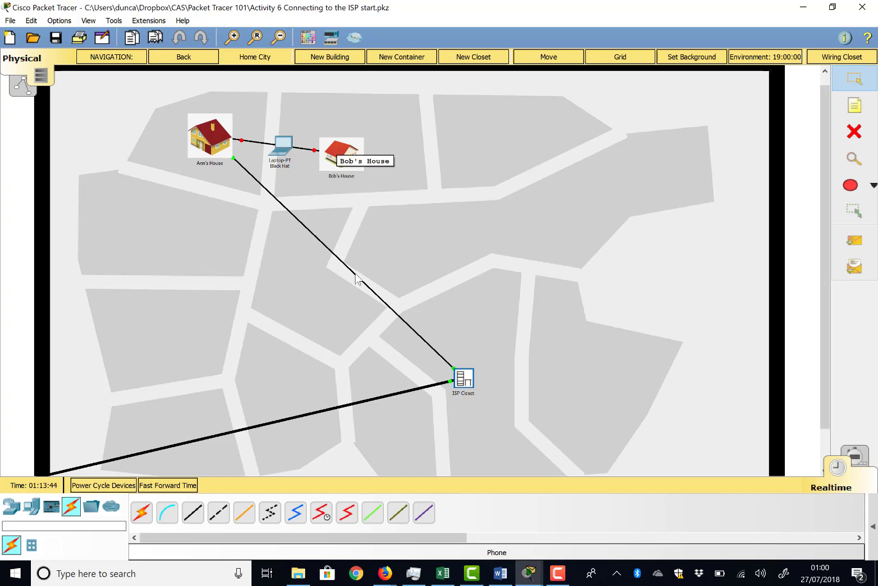
mouse_move(356, 275)
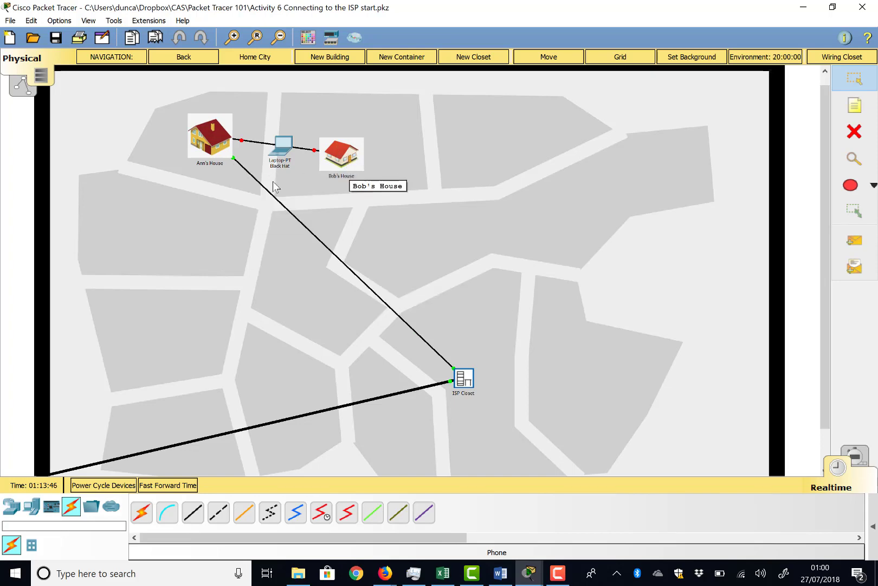
click(210, 155)
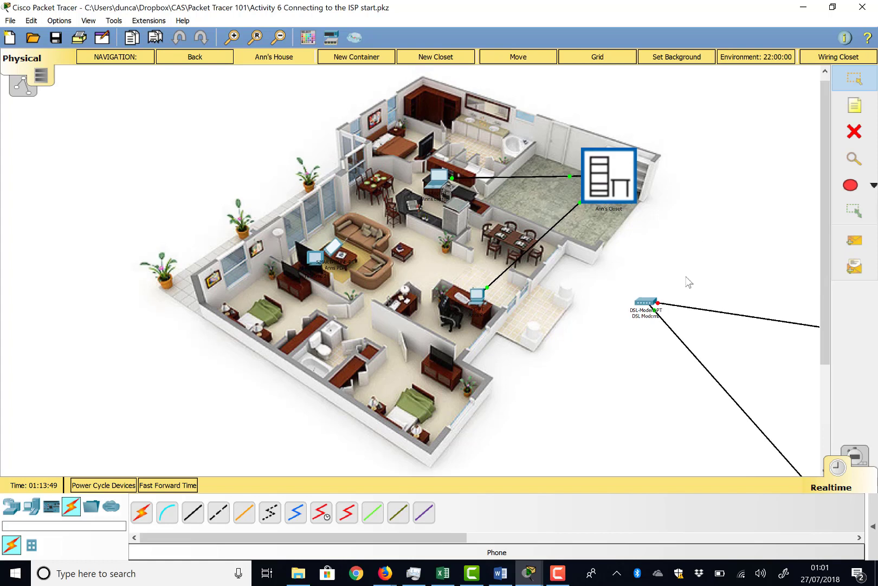
drag(640, 307, 627, 299)
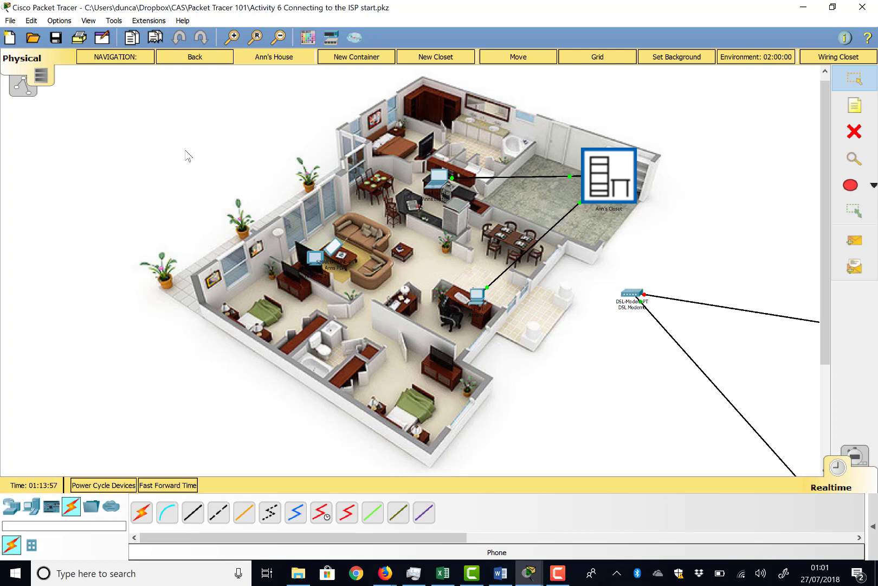
click(22, 88)
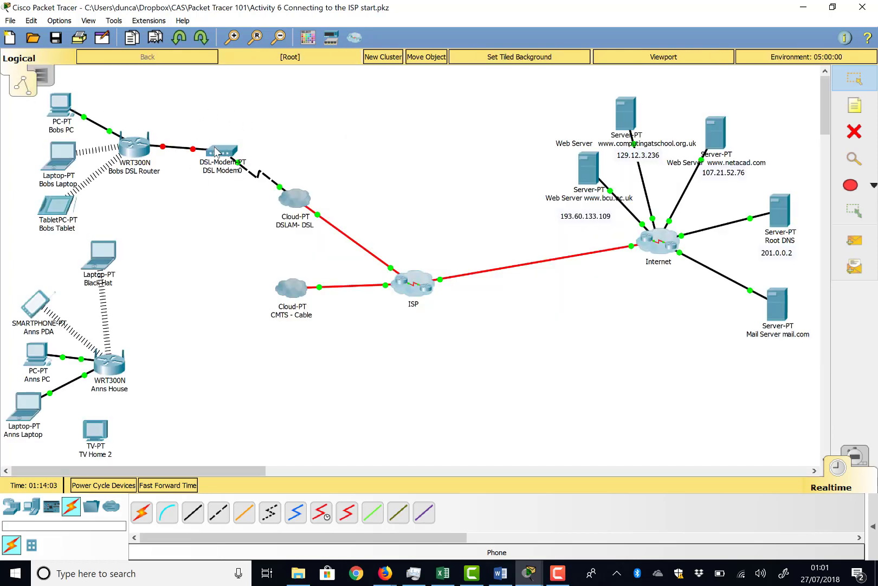
mouse_move(216, 153)
Move the DSL modem from Ann's House to Bob's Closet in the physical workspace.
click(44, 79)
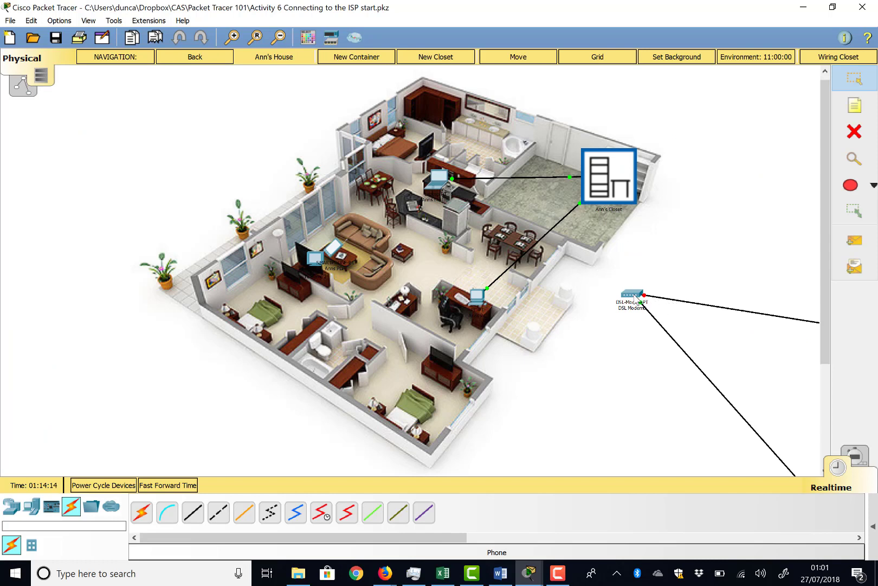
click(510, 59)
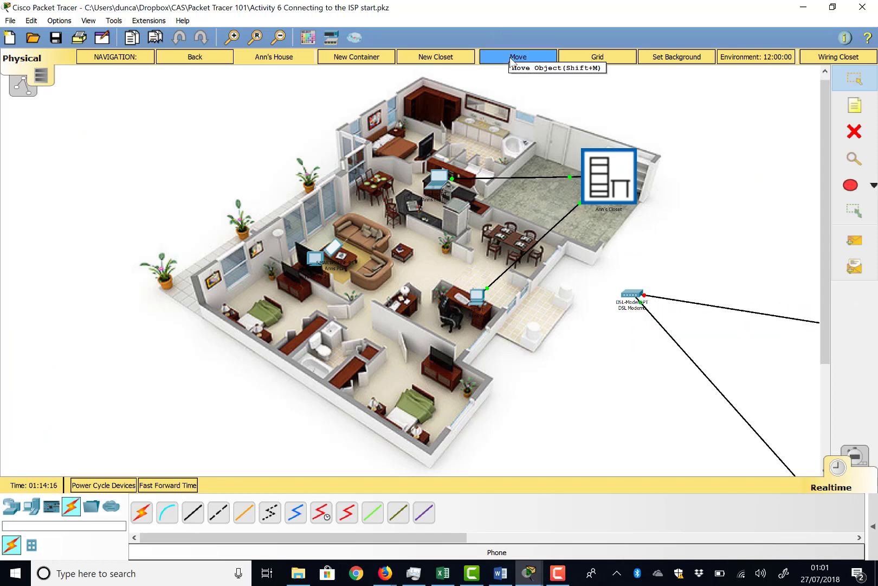
click(633, 291)
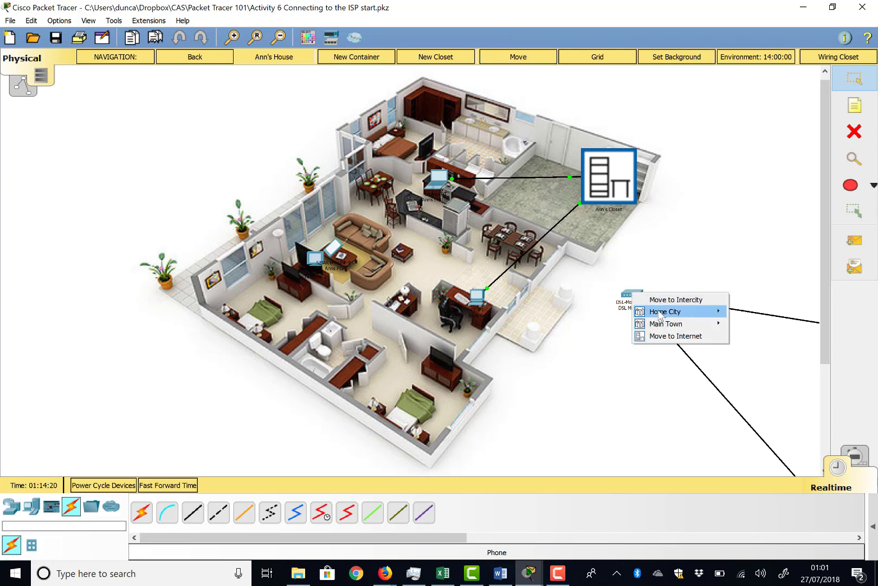
mouse_move(715, 311)
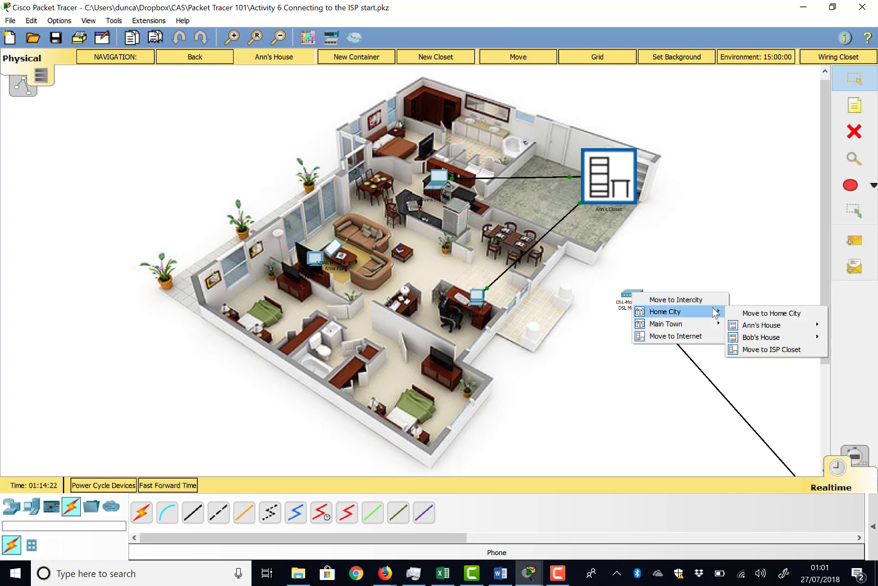
mouse_move(772, 336)
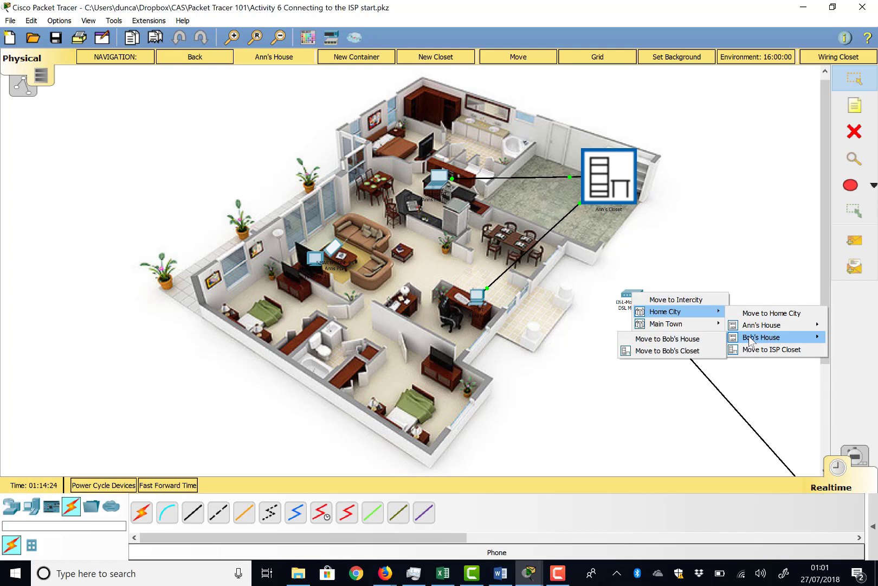
click(702, 352)
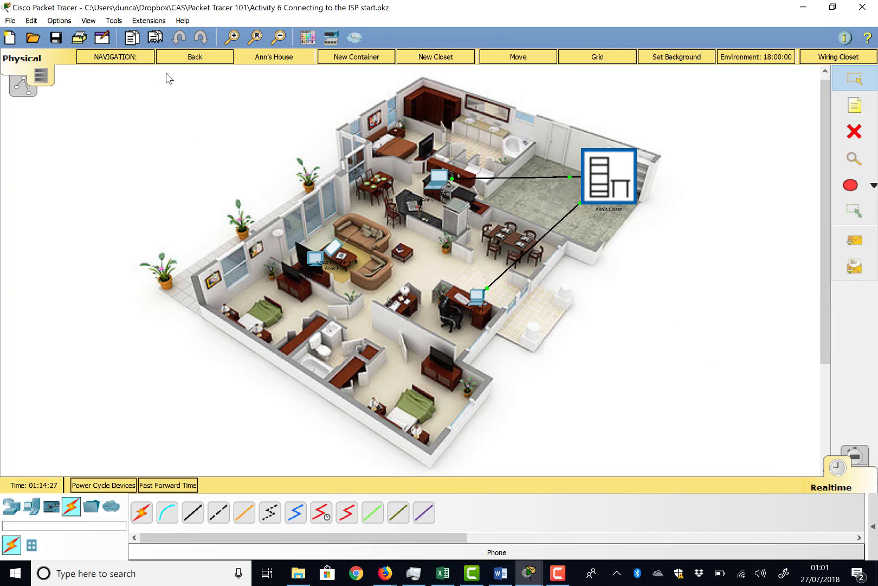
Check the DSL modem's placement and cabling in Bob's Closet in Home City, and return to the logical topology.
click(192, 59)
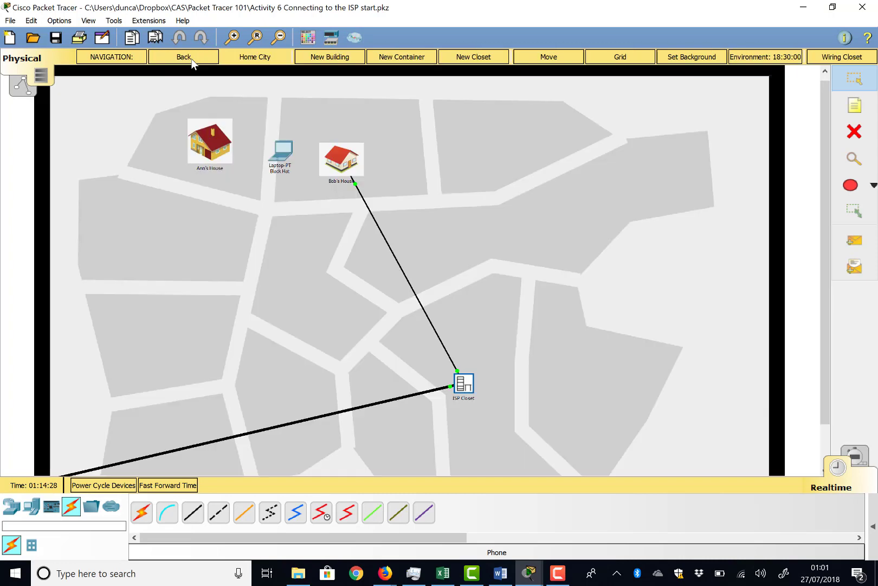
click(343, 157)
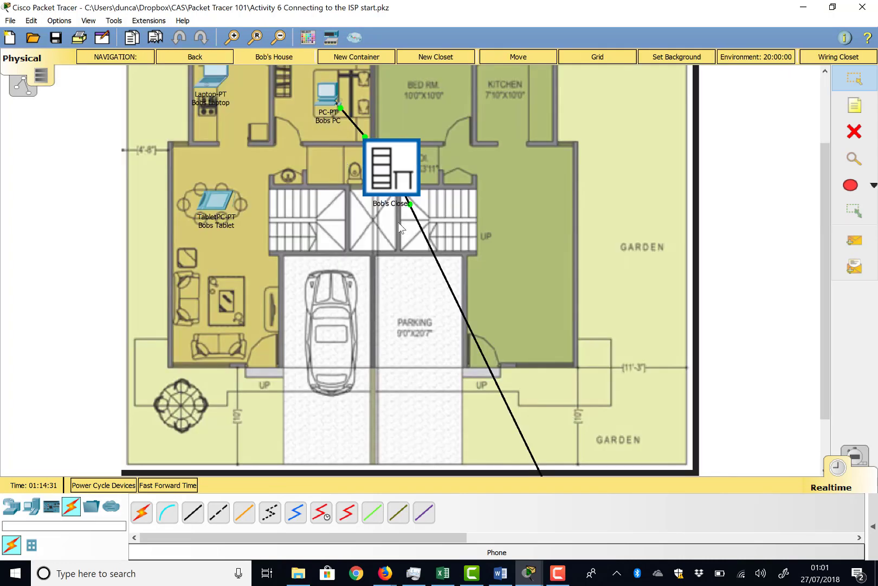
click(388, 172)
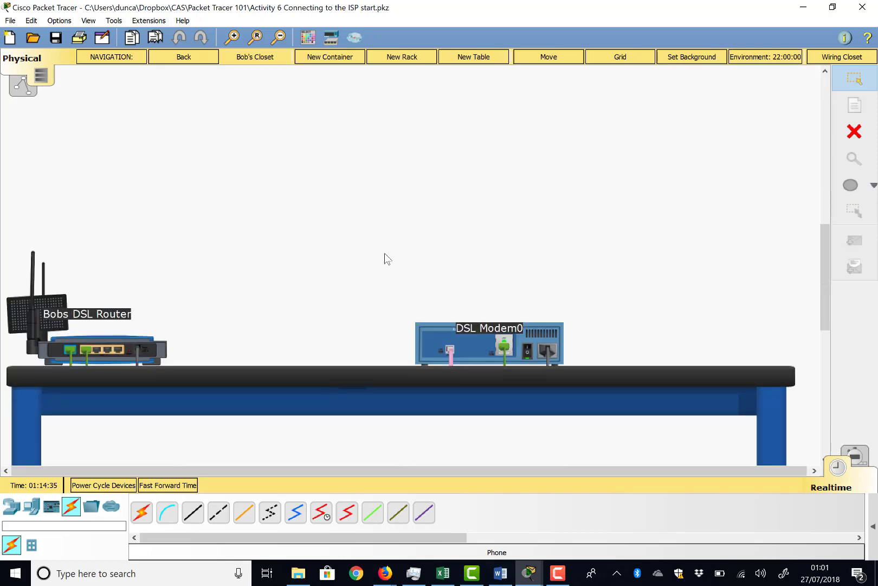
scroll(385, 253, down, 1)
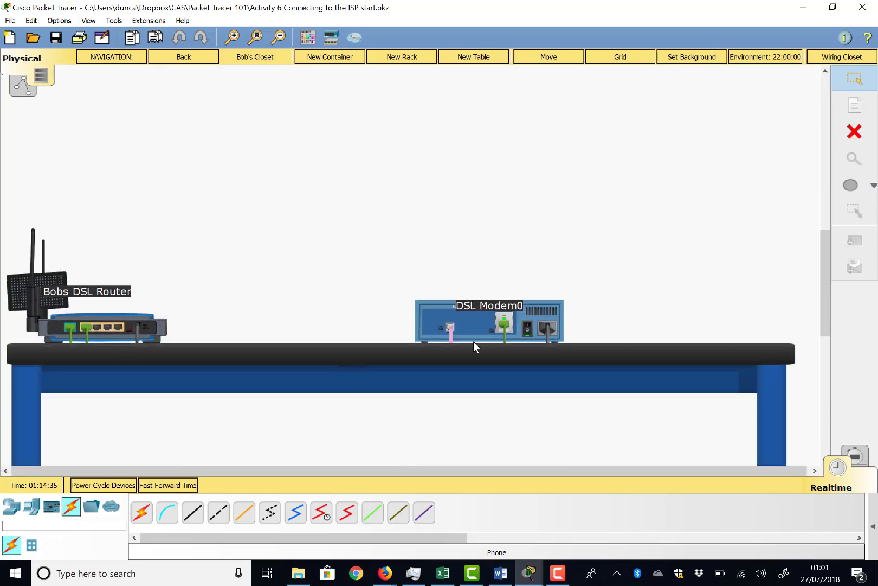
click(20, 87)
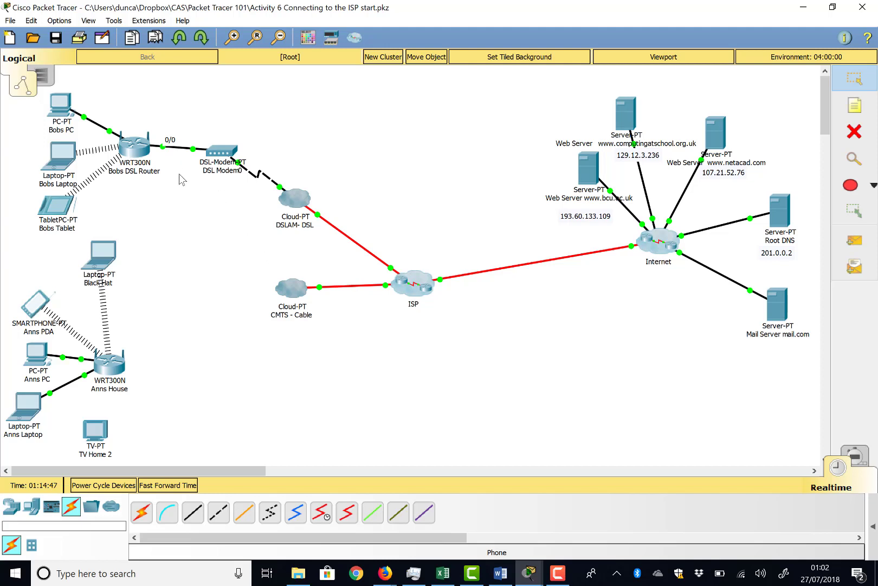
Examine the Internet connection, network and DHCP server settings on the setup page of Bobs DSL Router.
mouse_move(135, 146)
click(140, 157)
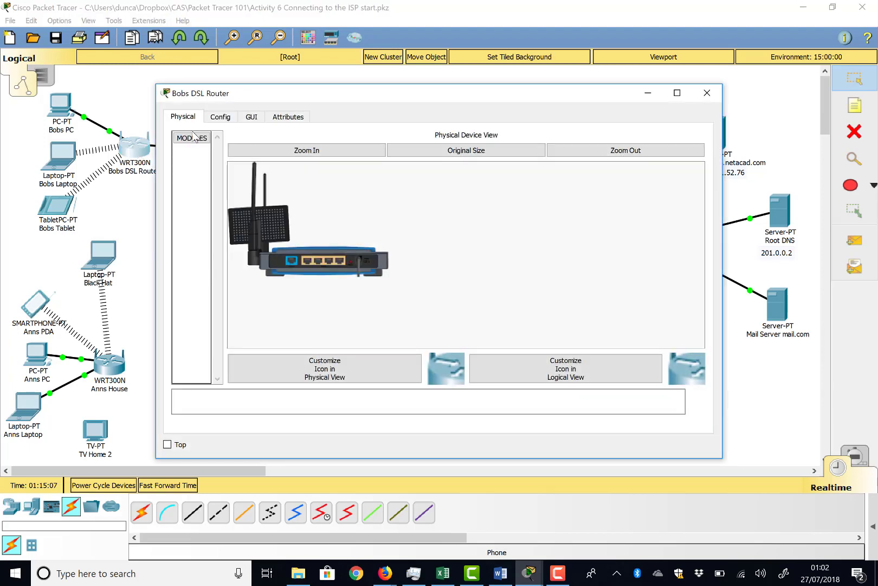
click(252, 117)
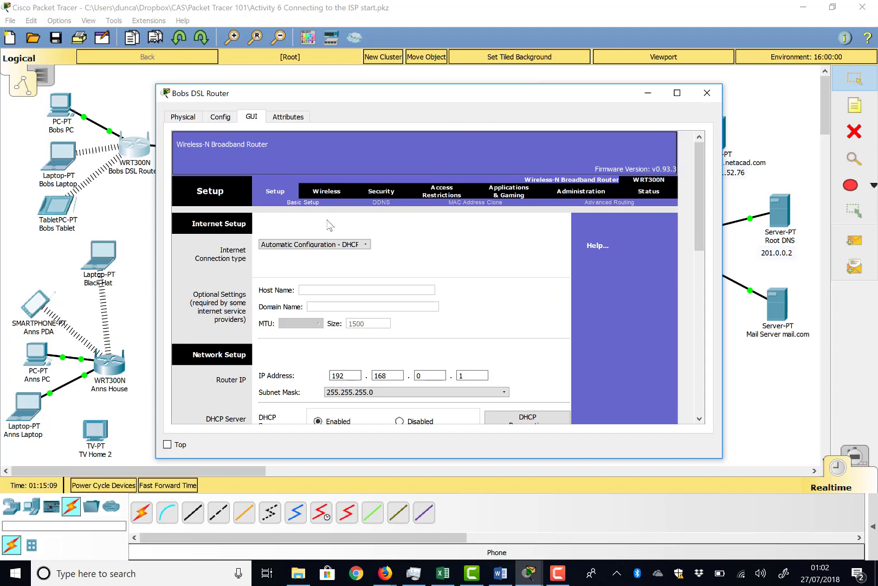
scroll(339, 307, down, 3)
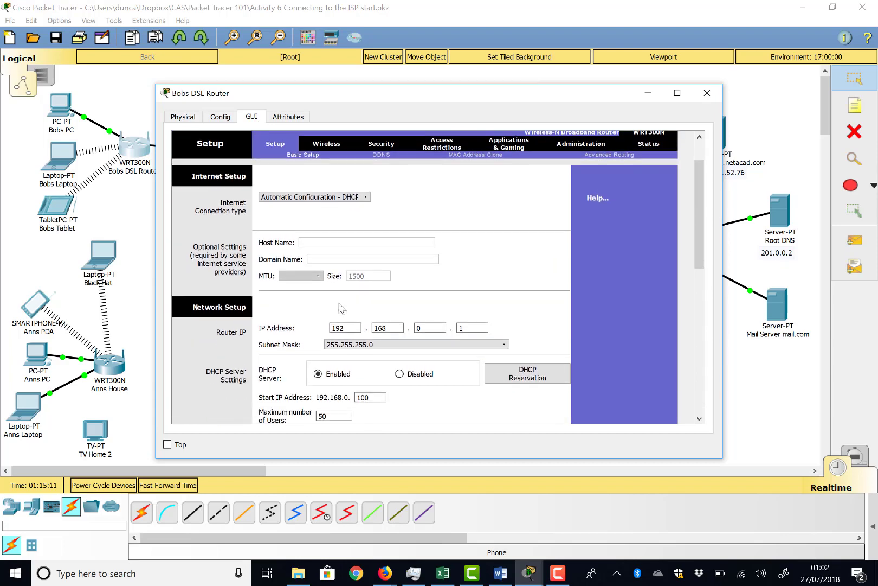
scroll(309, 338, down, 1)
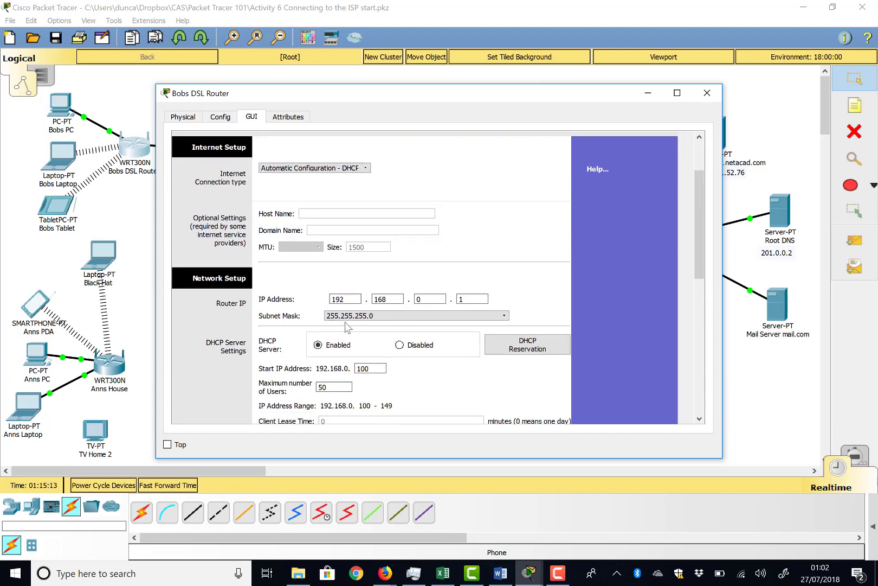
scroll(347, 325, down, 1)
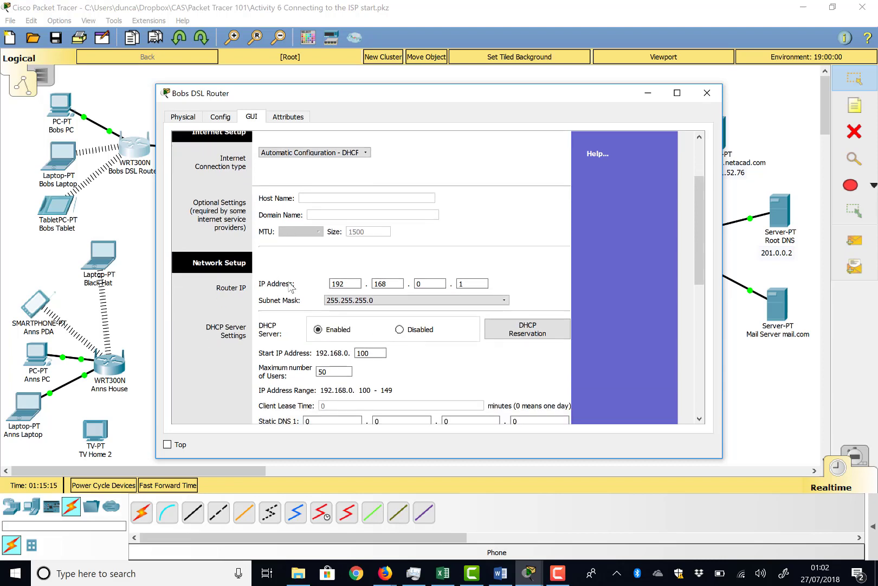
scroll(320, 339, down, 4)
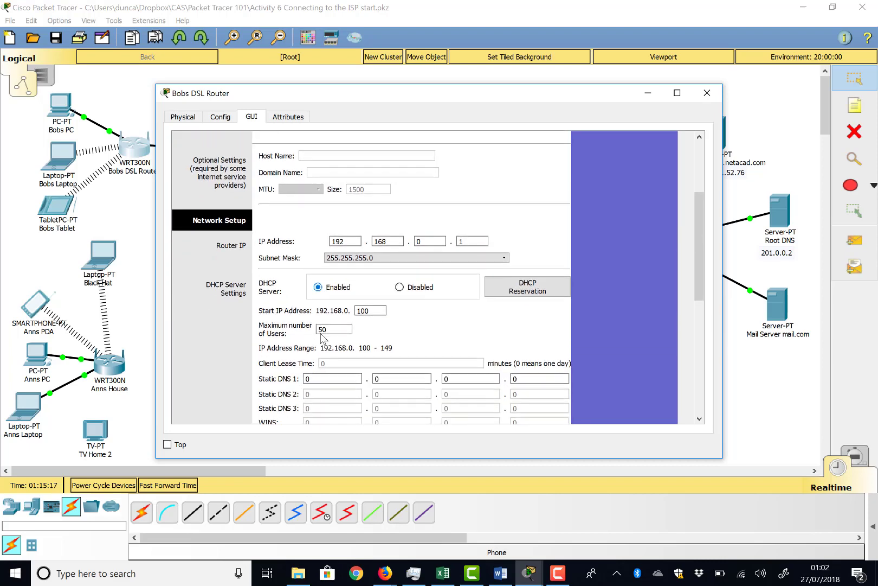
scroll(320, 339, up, 3)
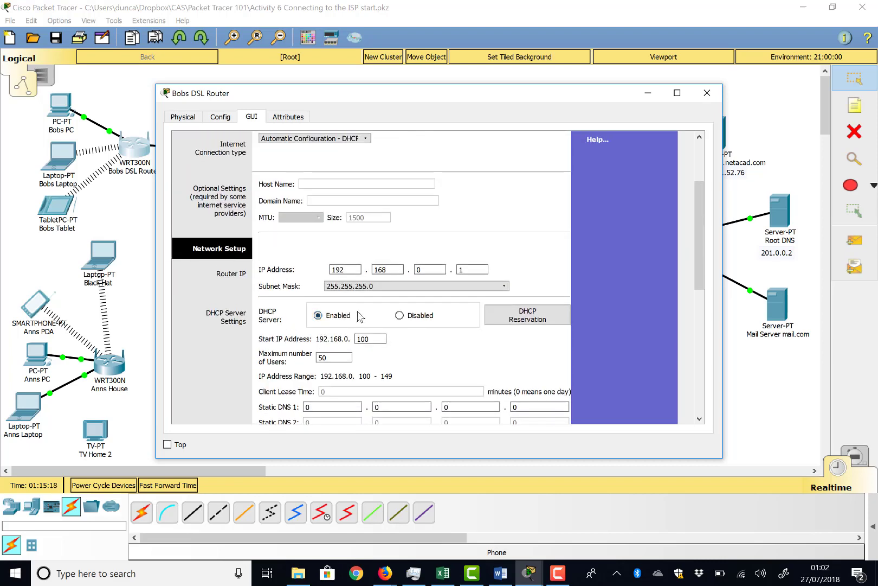
scroll(355, 277, up, 3)
scroll(355, 280, up, 2)
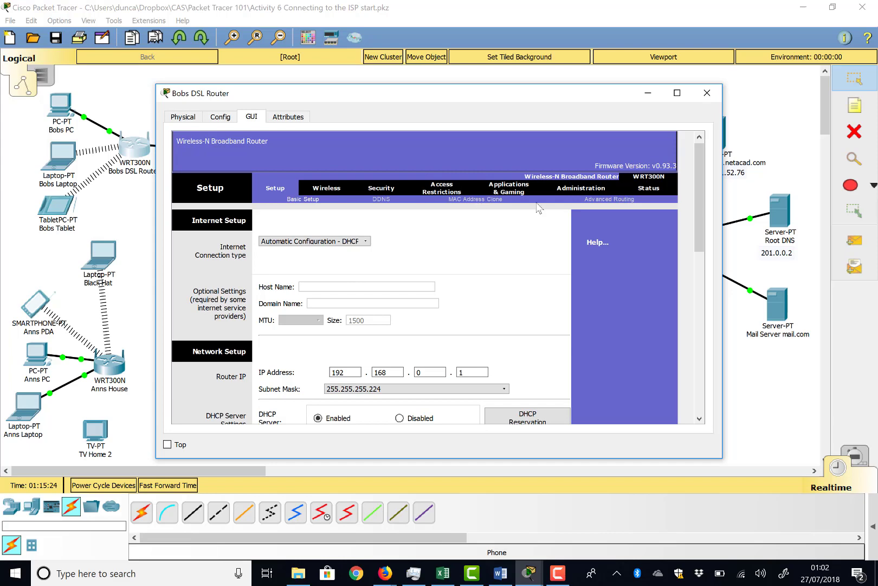
Check the Internet connection details on the status page of Bobs DSL Router and close the router's window.
click(660, 194)
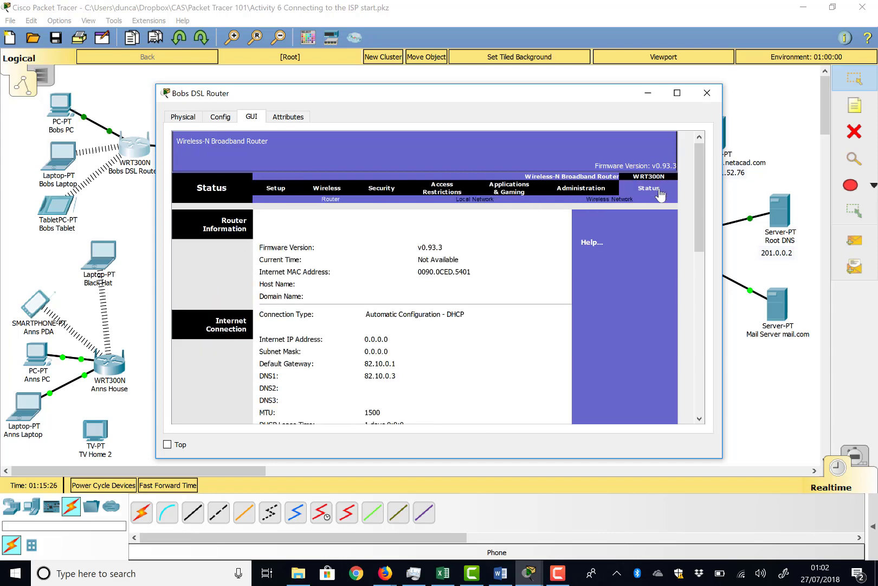
scroll(418, 328, down, 1)
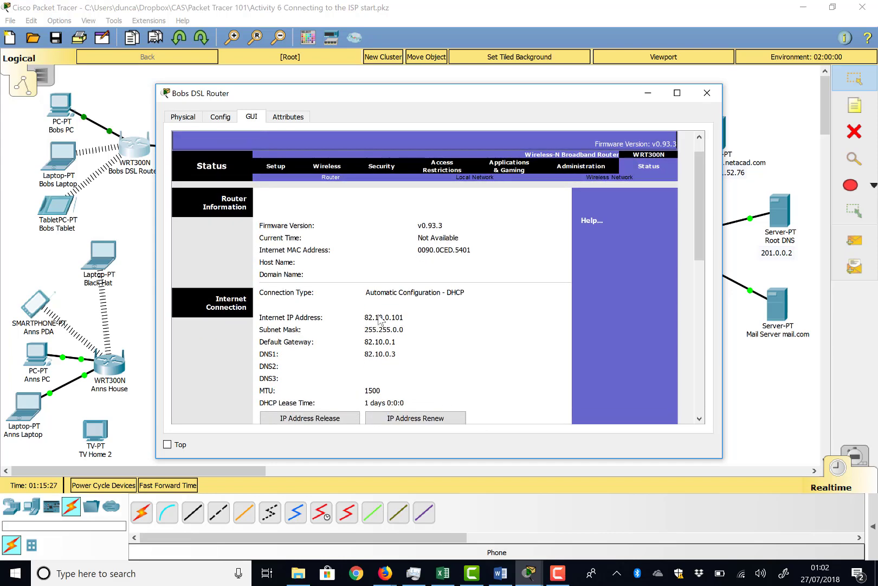
scroll(319, 332, down, 1)
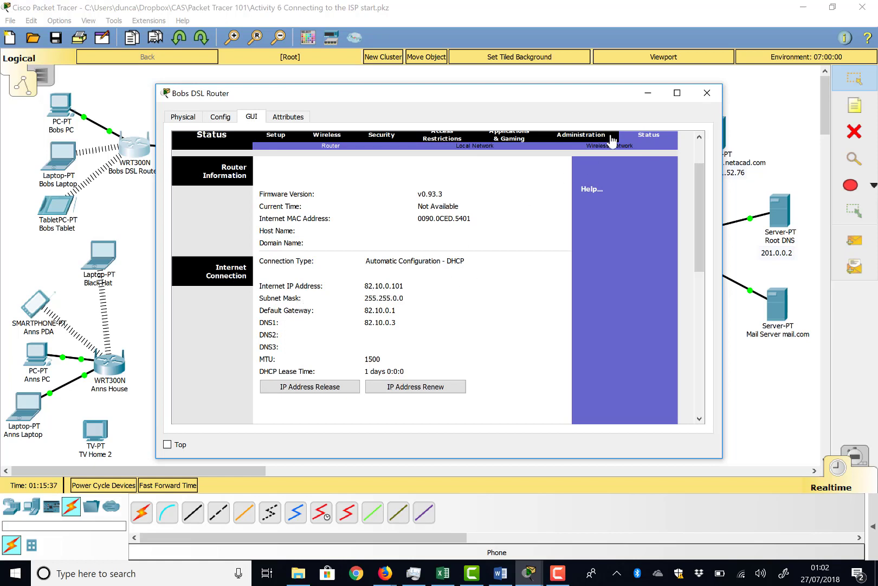
click(707, 93)
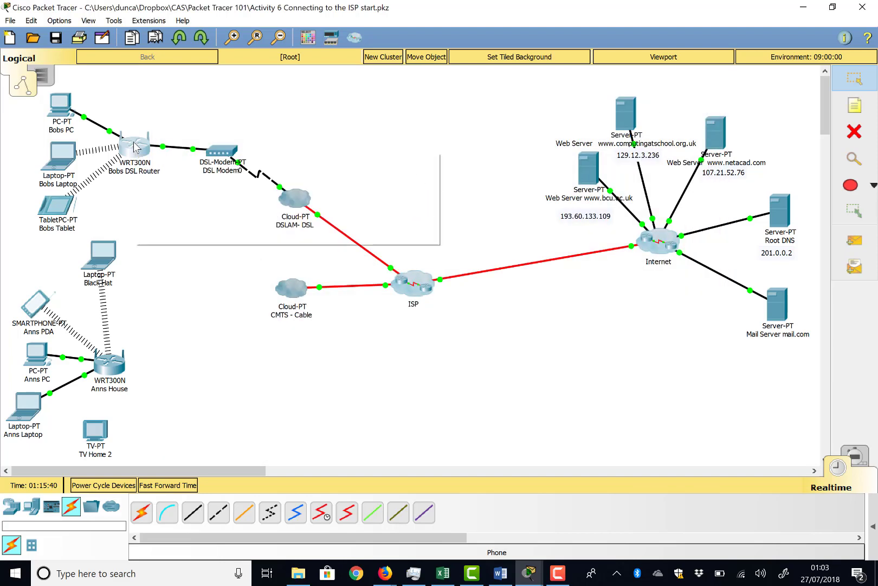
Uncluster the components of the ISP cluster in the logical topology and return to the selection tool.
mouse_move(136, 148)
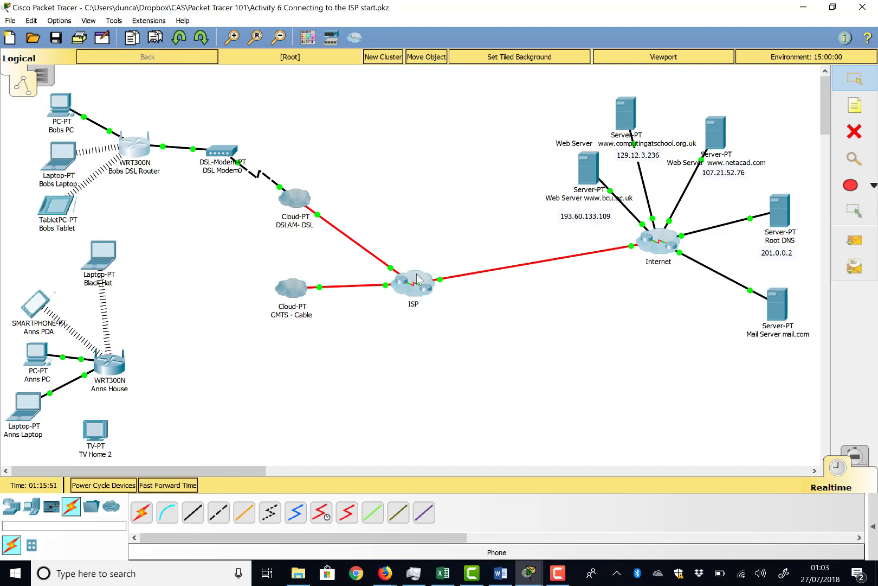
click(852, 135)
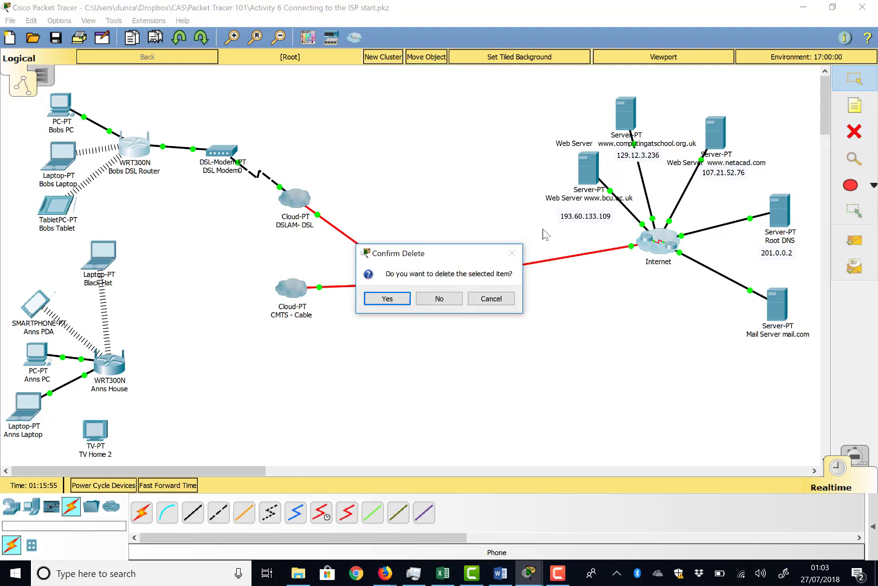
click(440, 298)
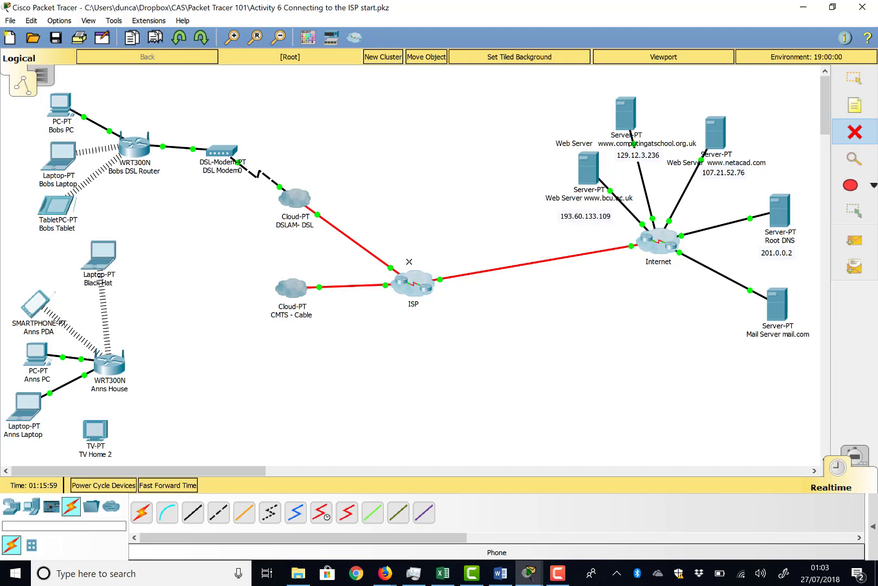
click(410, 286)
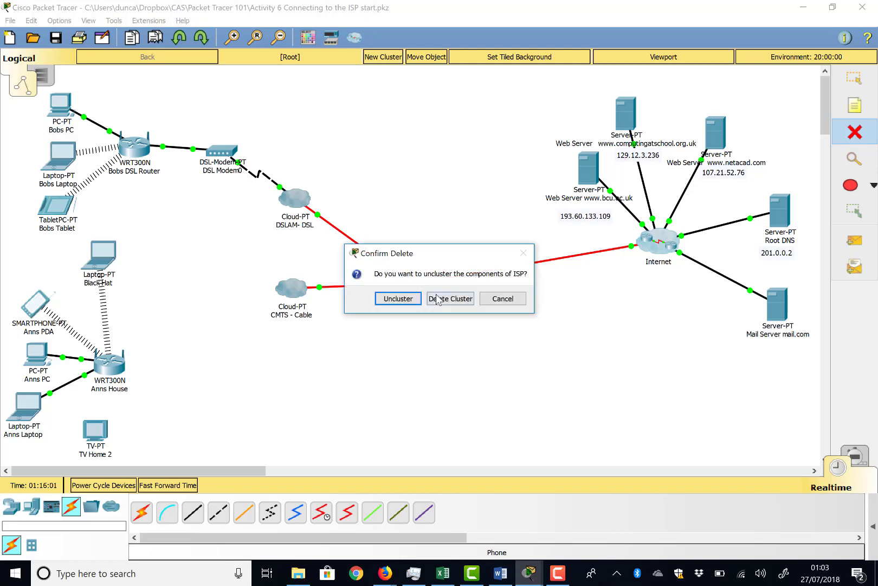
click(409, 302)
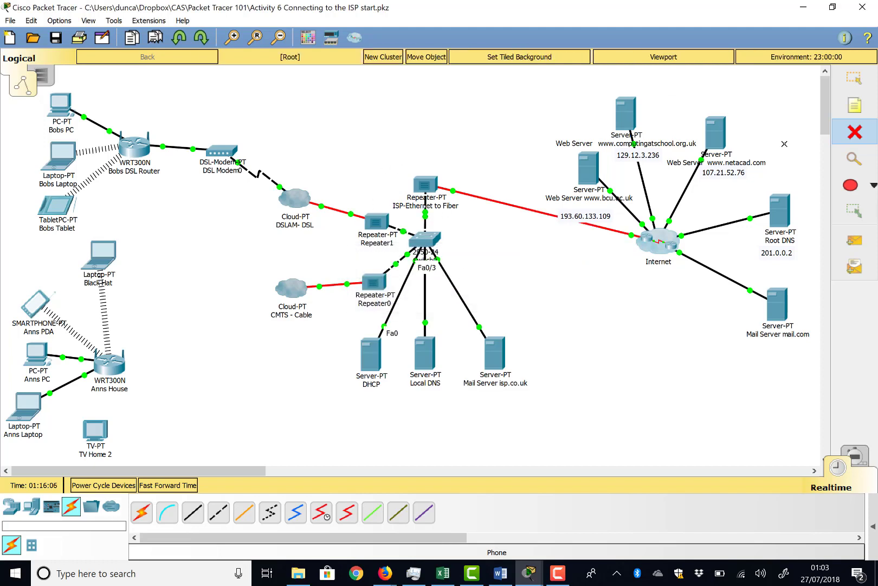
click(855, 79)
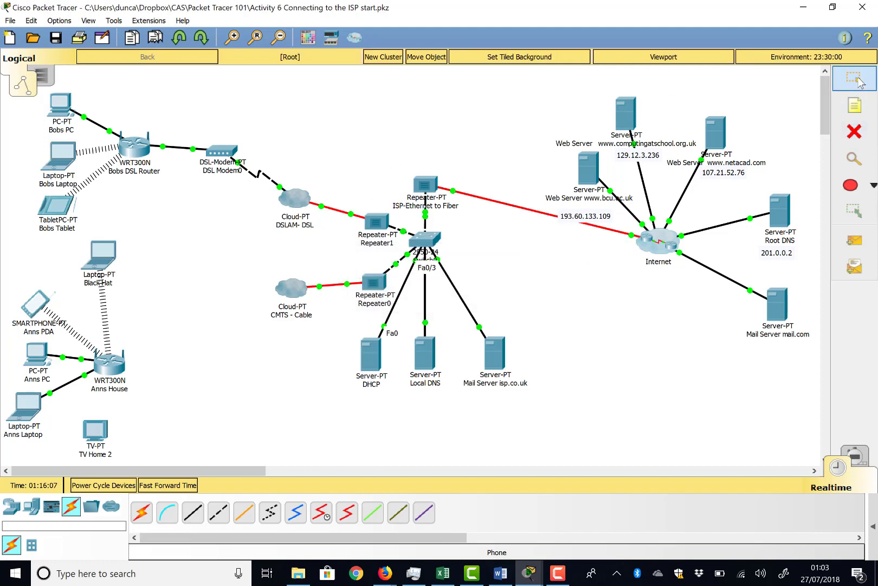
Review the DHCP service settings on the ISP's DHCP server and compare them with the setup page of Bobs DSL Router.
click(372, 368)
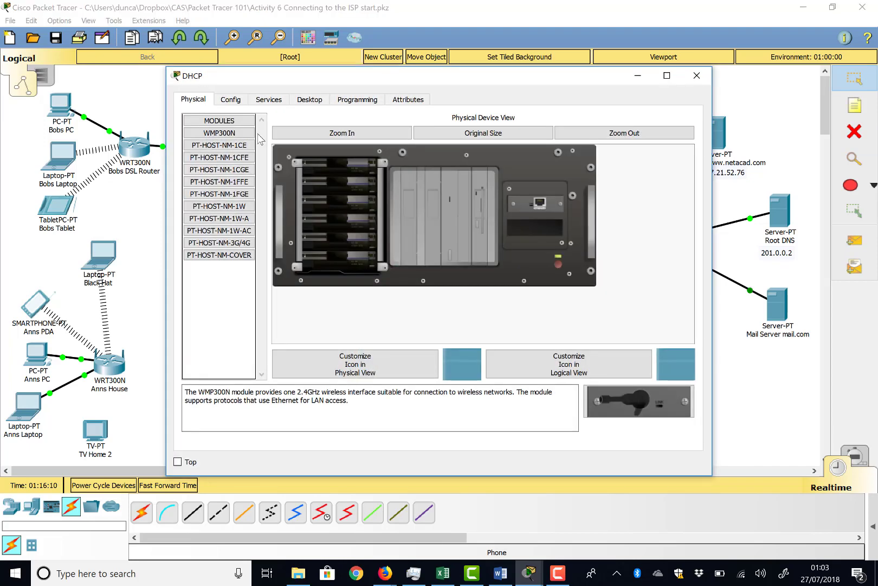
click(269, 99)
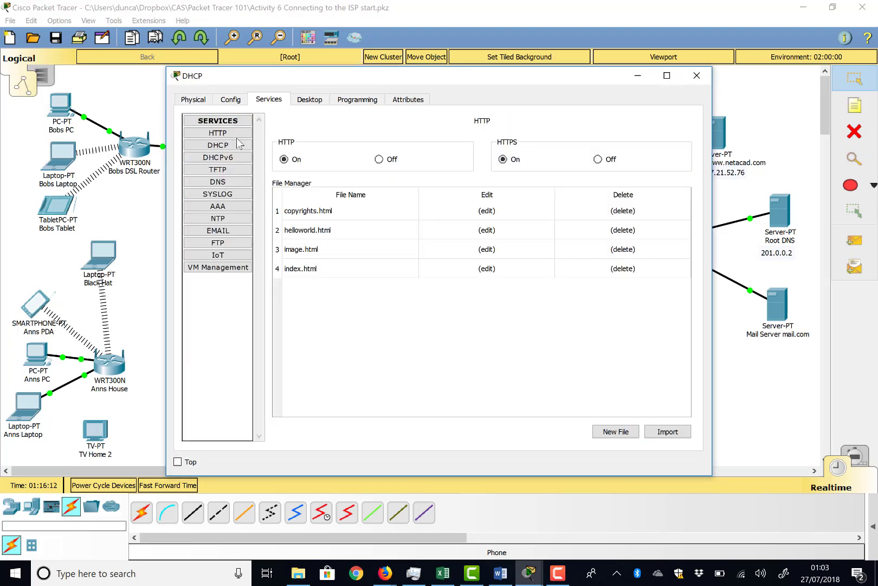
click(222, 146)
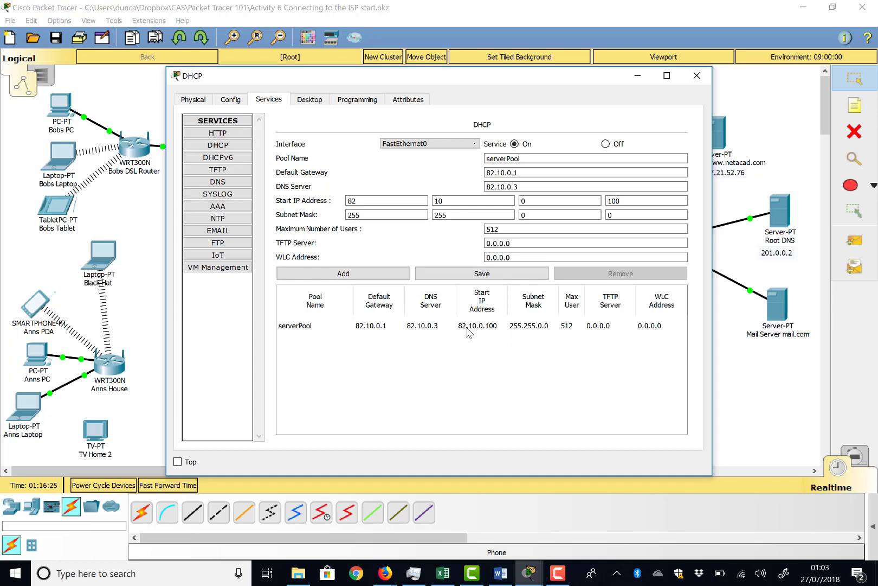
click(697, 75)
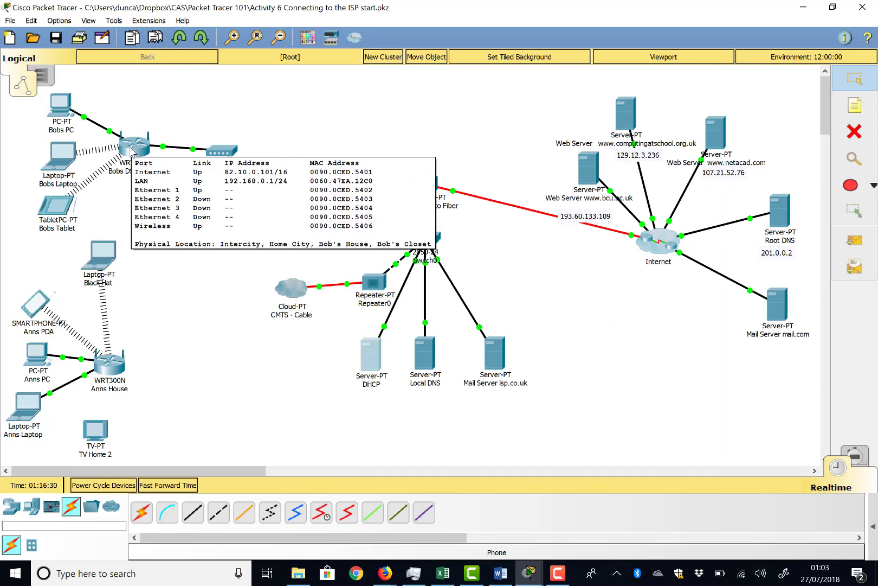
click(133, 152)
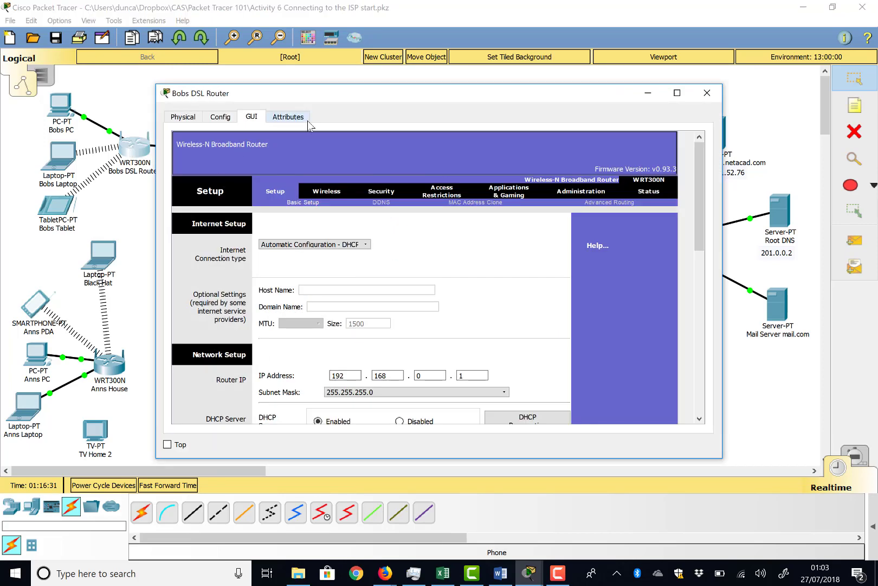
click(706, 94)
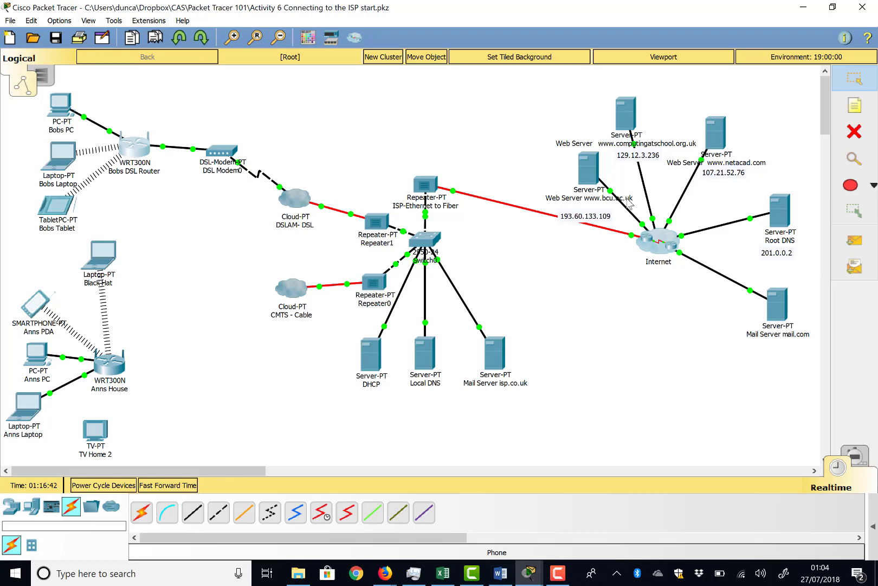
click(61, 160)
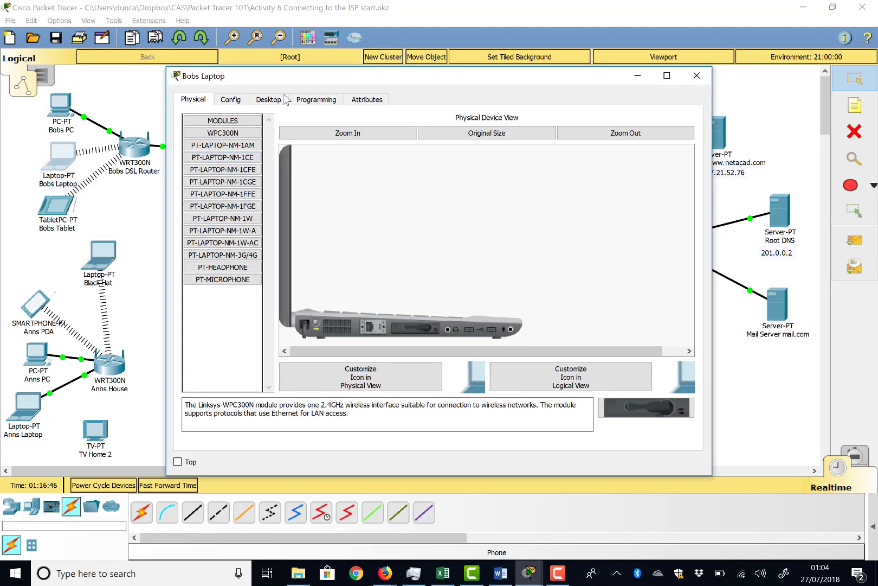
click(271, 102)
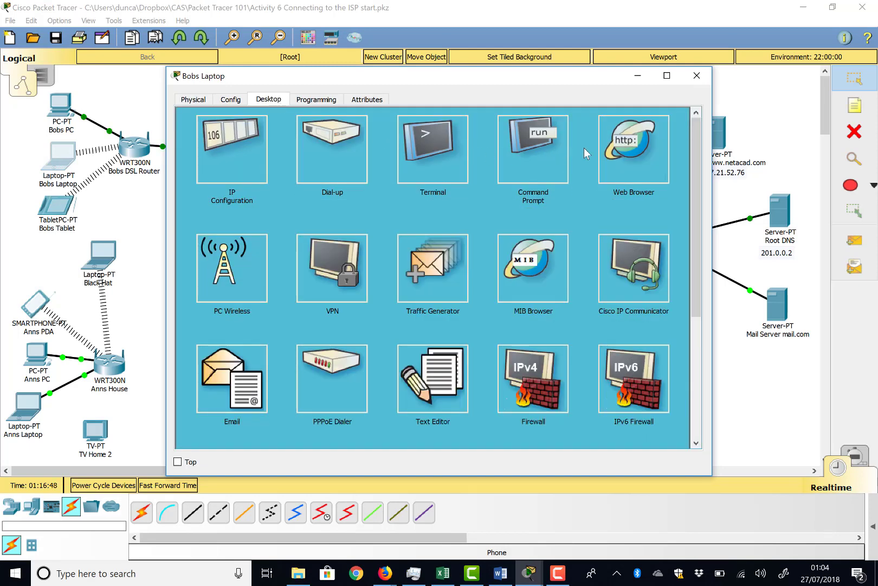
click(609, 150)
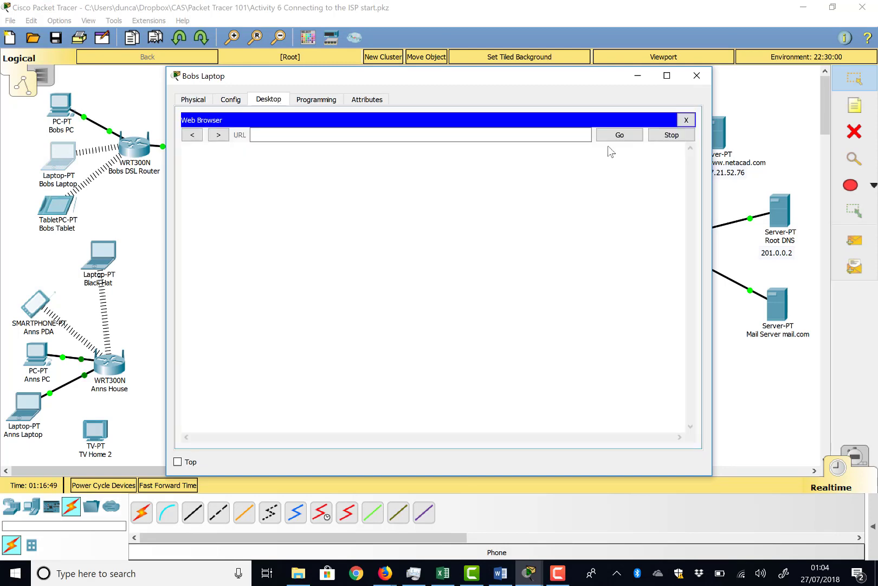
click(298, 137)
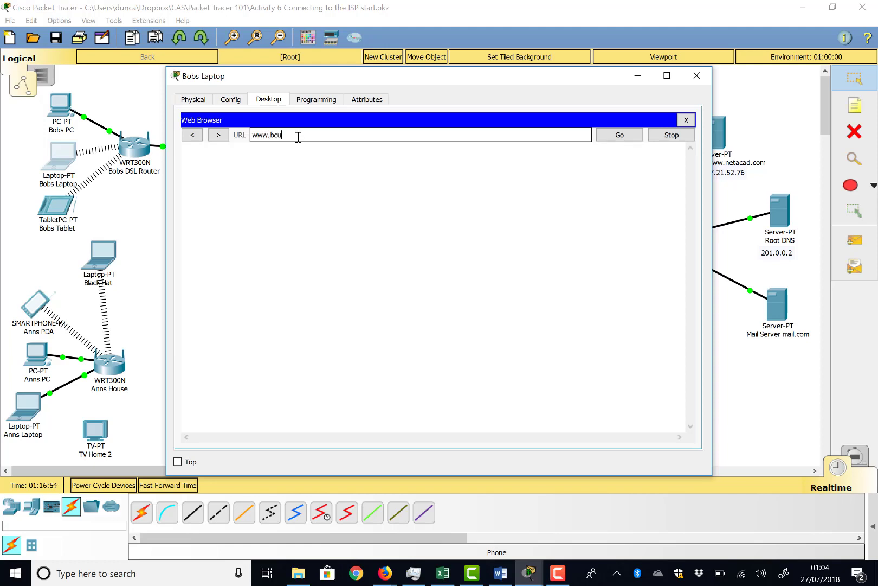
text(www.bcu.ac.uk)
key(Return)
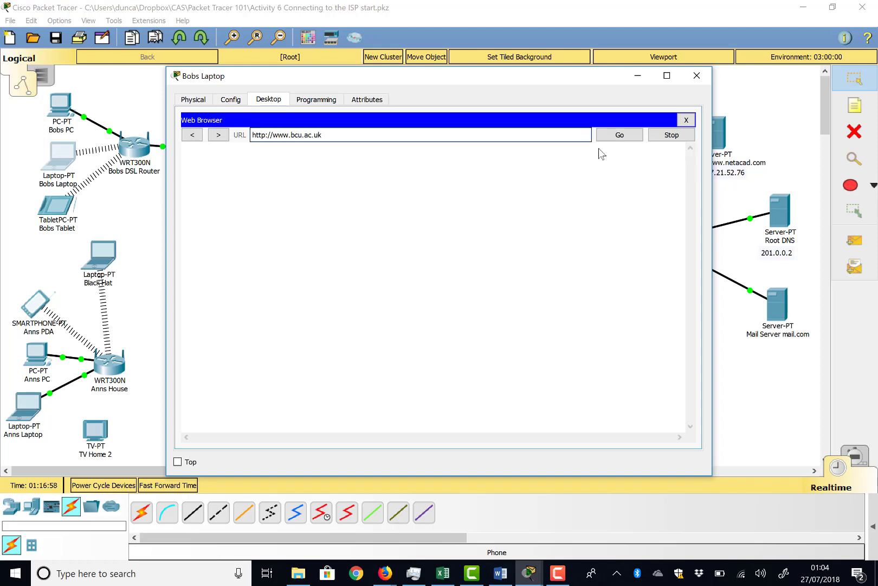
click(627, 137)
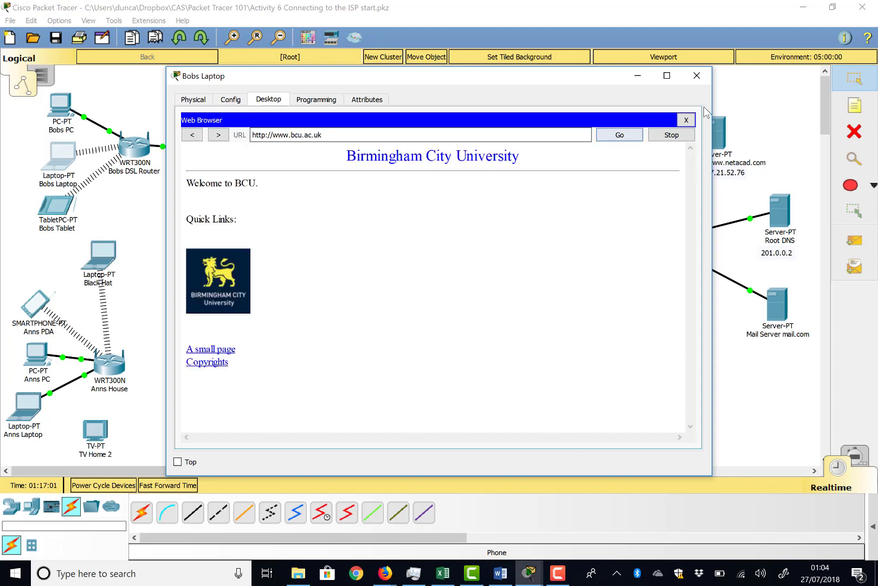
click(697, 77)
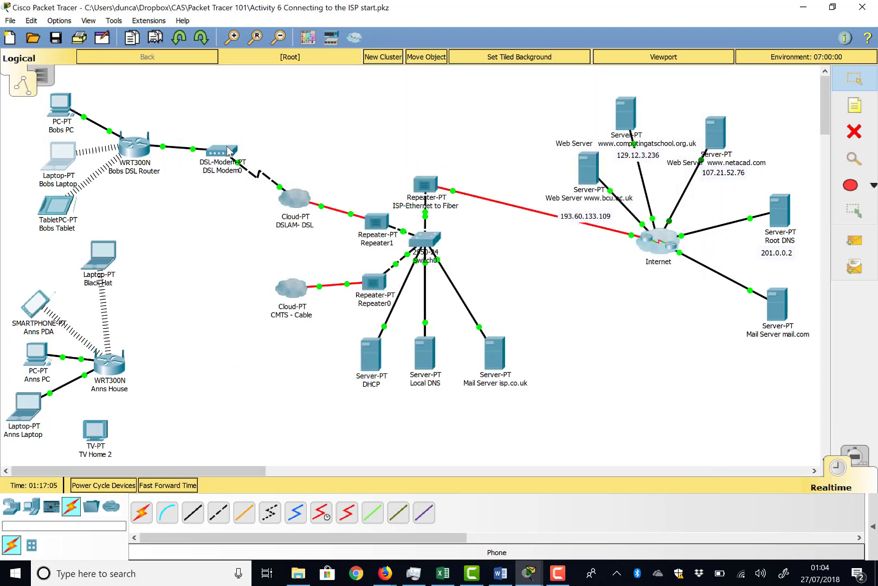
Inspect the physical device view of the Anns House router and close its window.
mouse_move(382, 232)
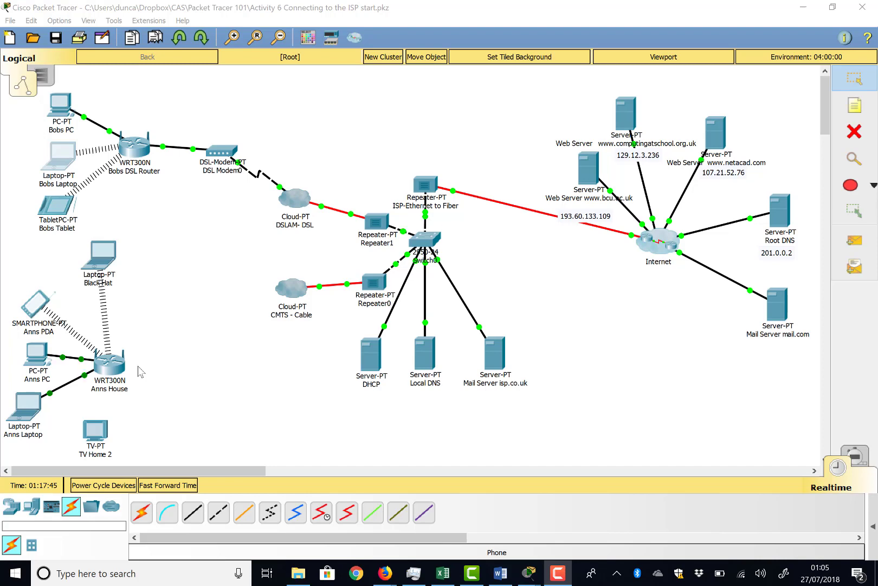
click(111, 358)
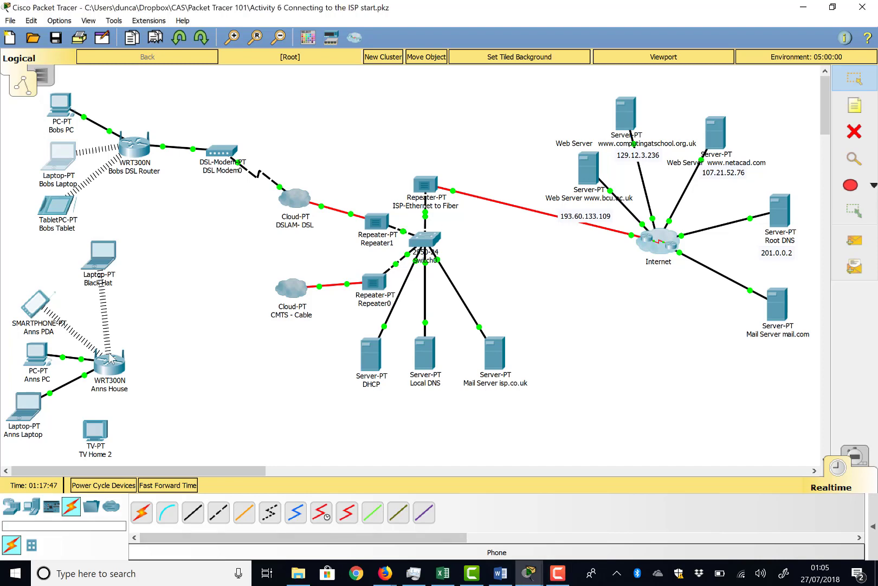
click(112, 361)
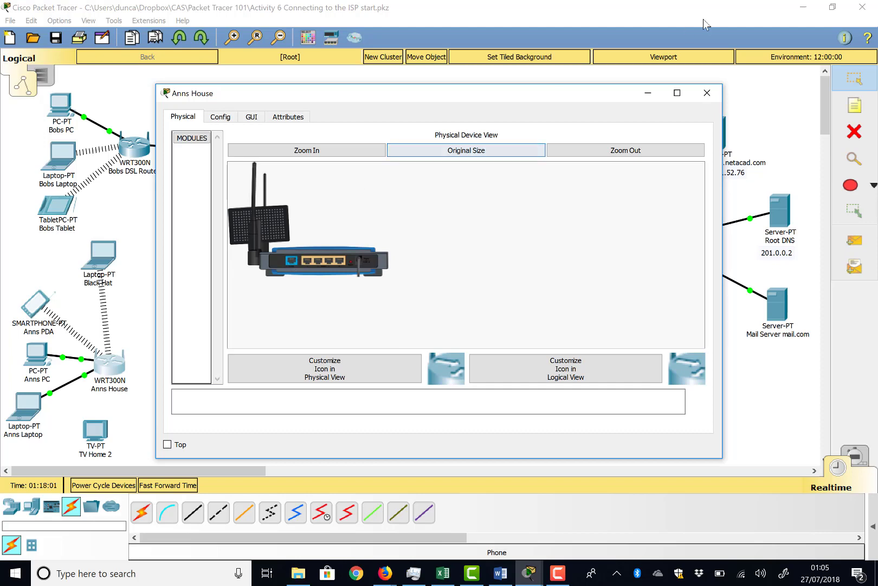
click(707, 93)
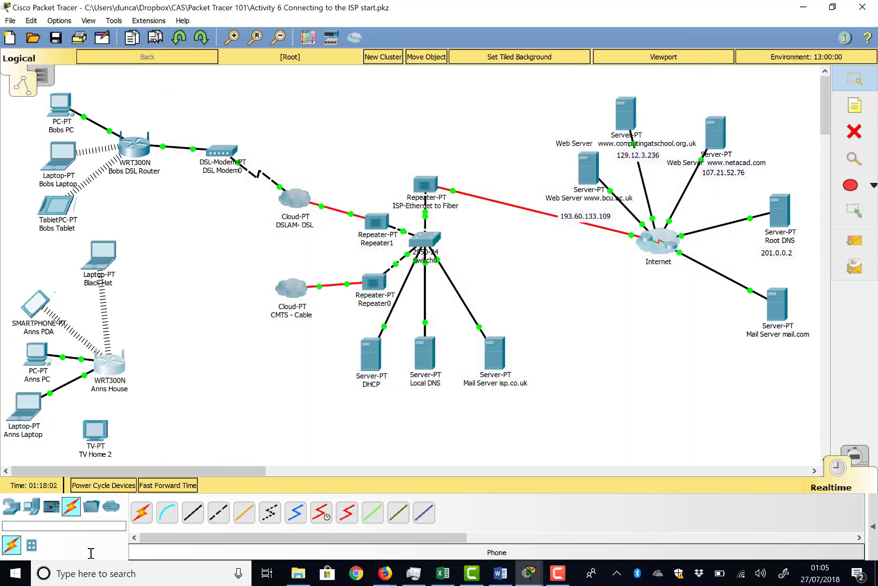
Add a cable modem to the logical topology between the Anns House router and the CMTS - Cable cloud.
click(10, 507)
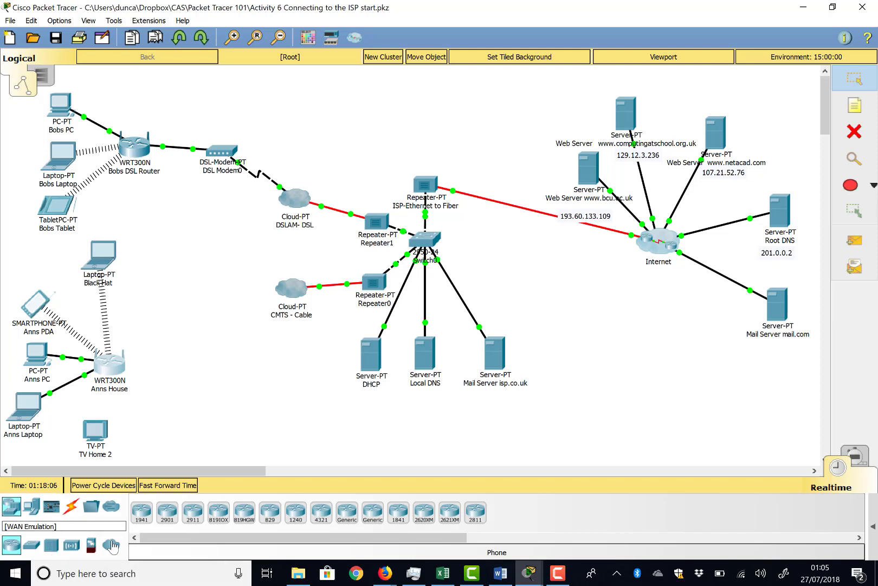
click(111, 545)
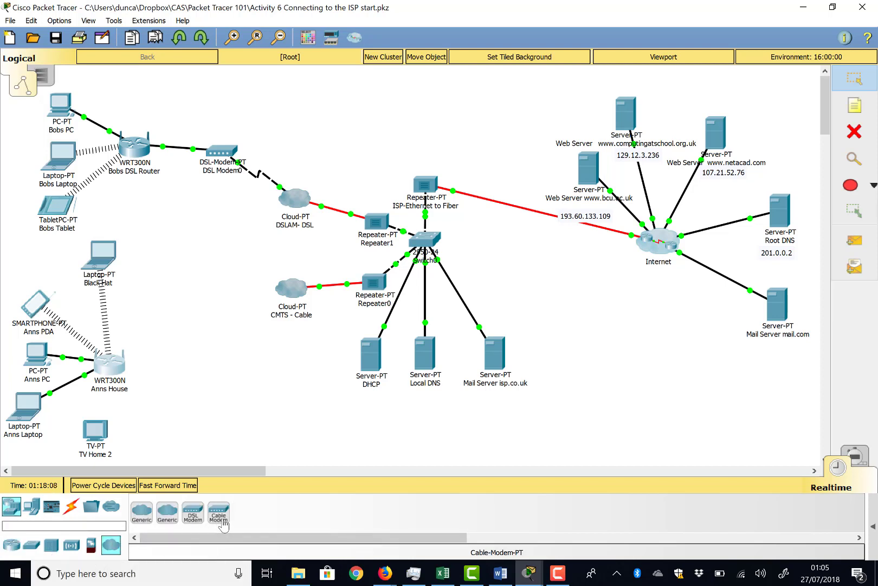
drag(222, 524, 218, 358)
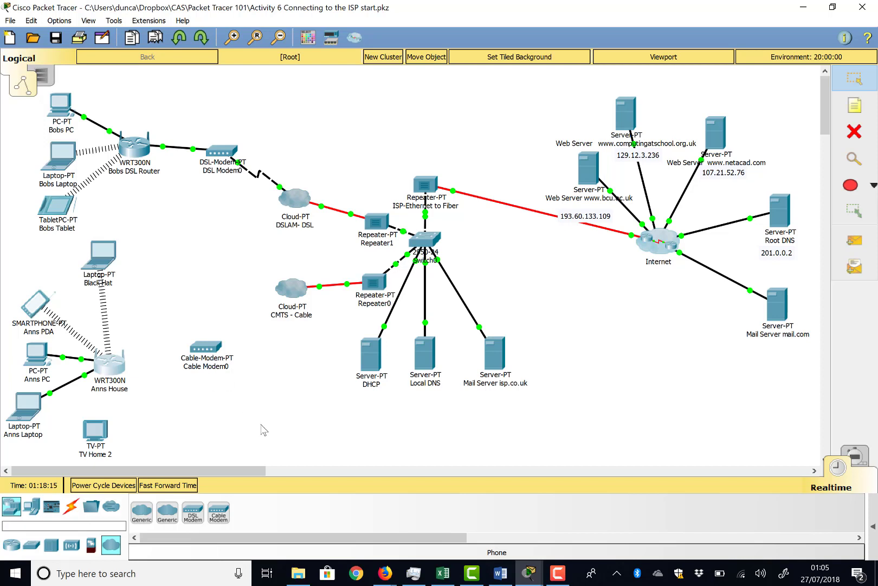
mouse_move(210, 347)
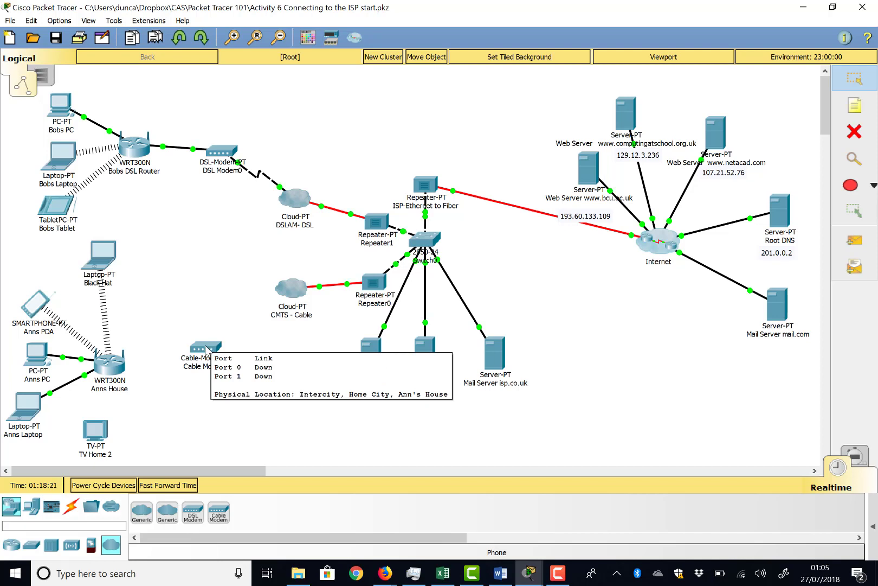
Switch to the physical workspace and go from Bob's Closet up to Home City and into Ann's House.
click(42, 76)
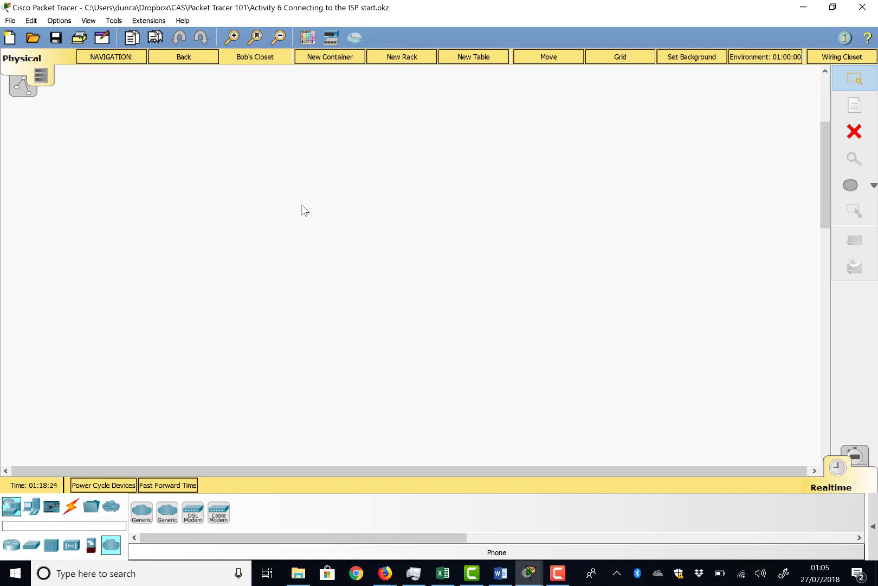
click(187, 58)
scroll(222, 113, up, 3)
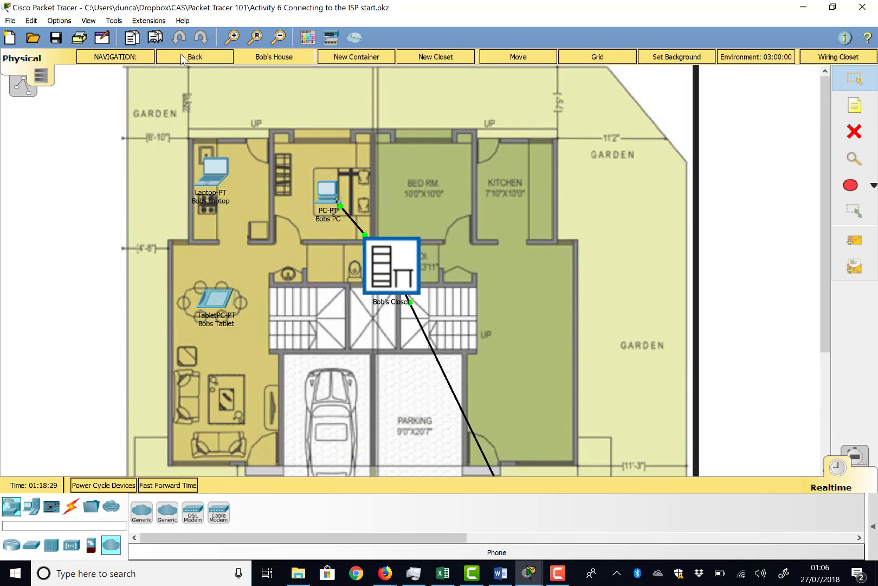
click(184, 58)
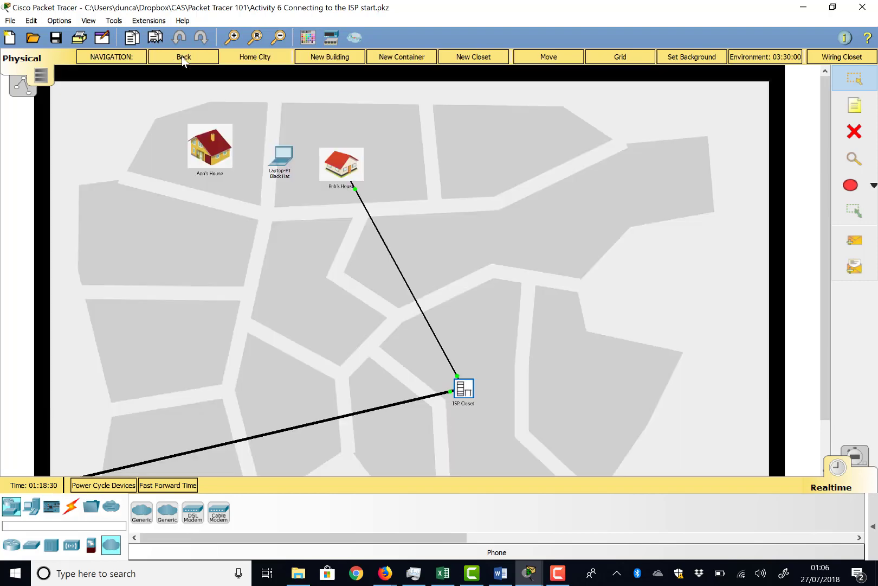
click(212, 138)
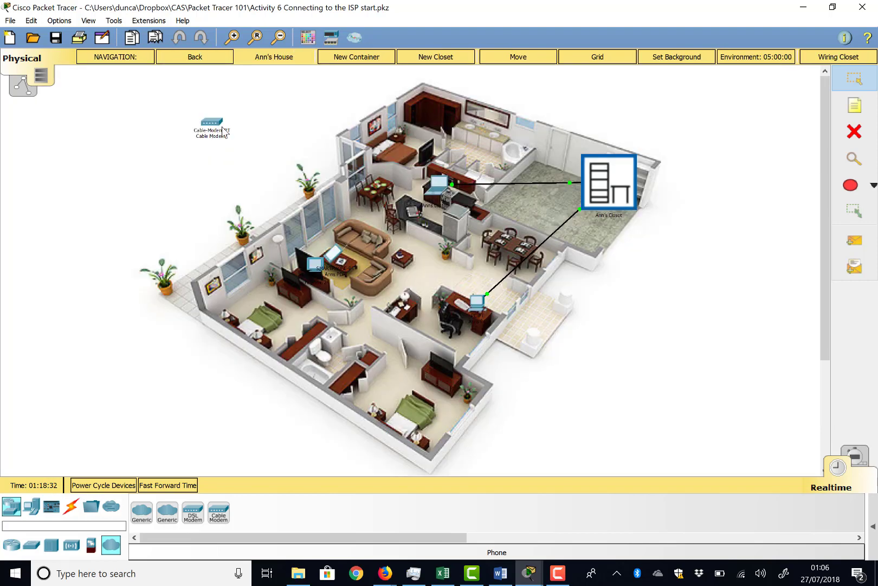
Move the cable modem from Ann's House into Ann's Closet and open the closet to check it.
drag(216, 124, 237, 165)
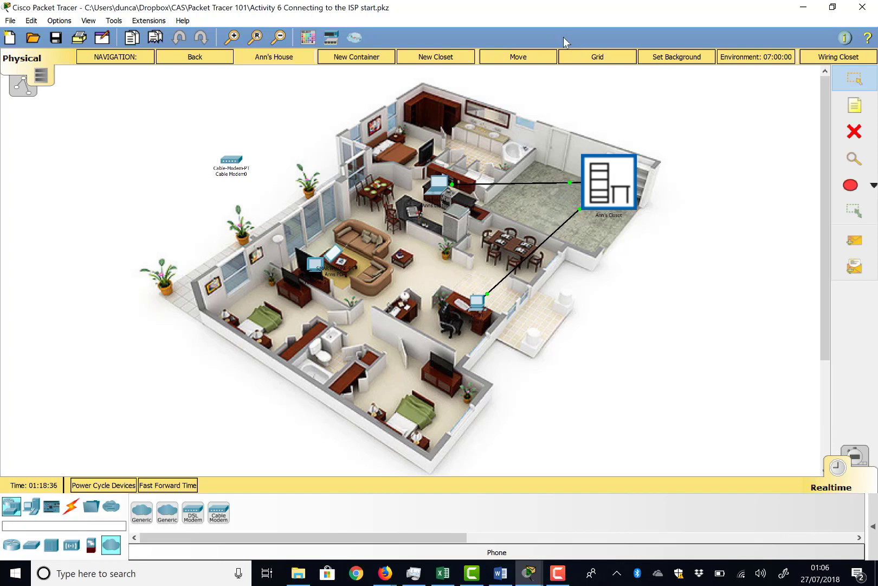
click(522, 59)
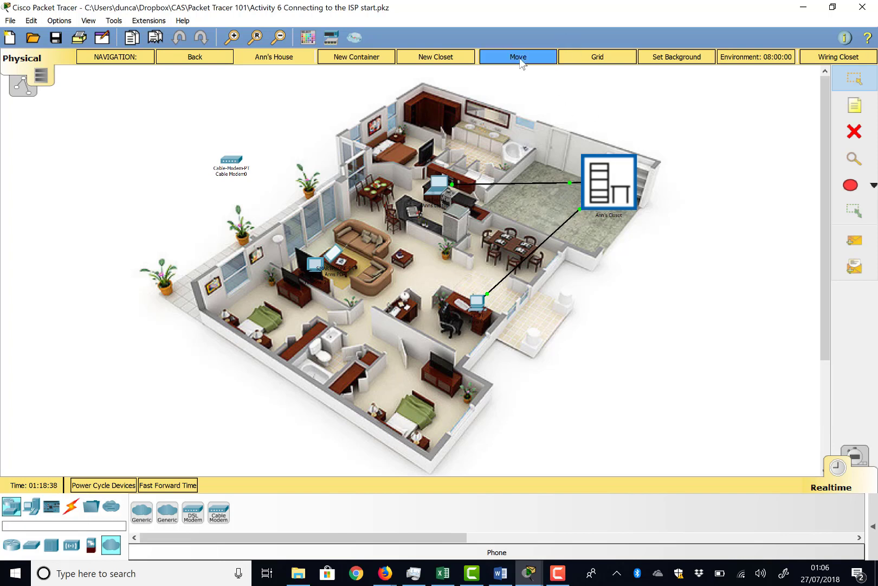
click(231, 159)
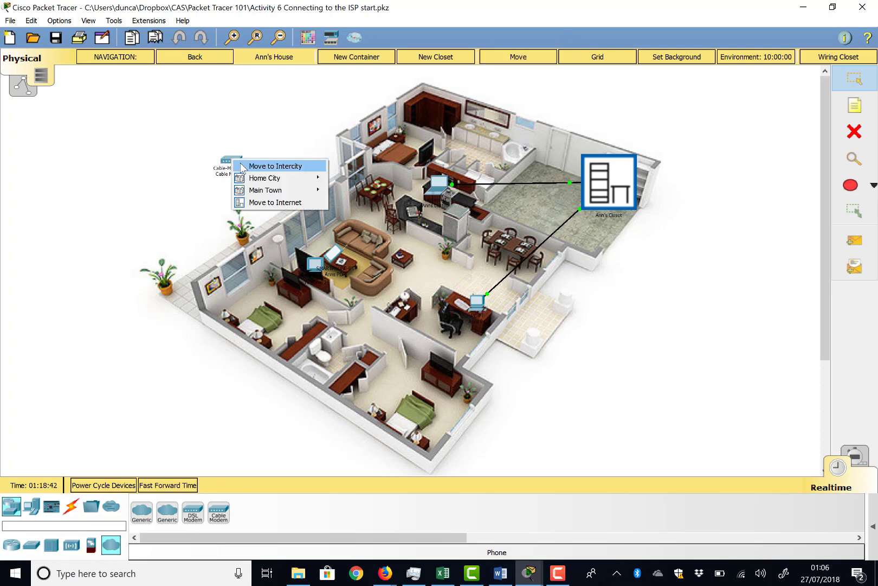
mouse_move(306, 194)
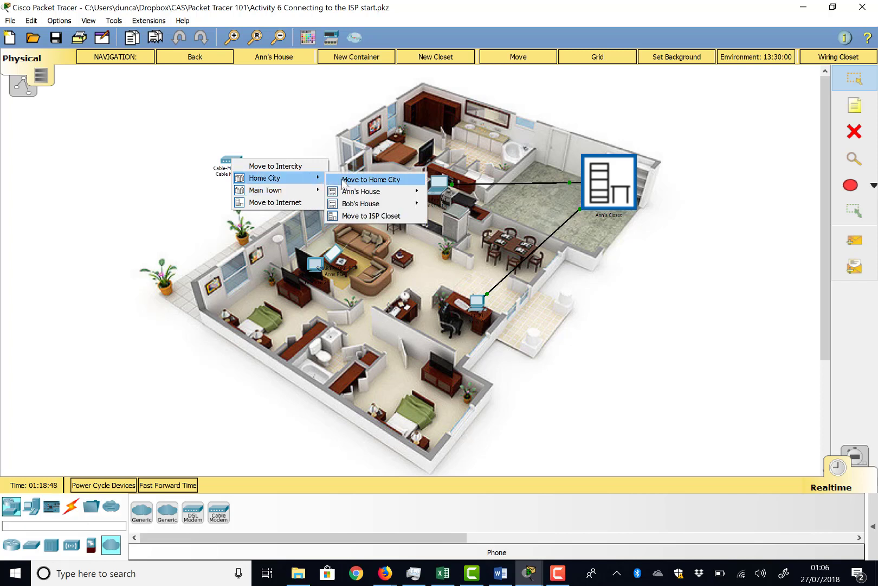
mouse_move(393, 190)
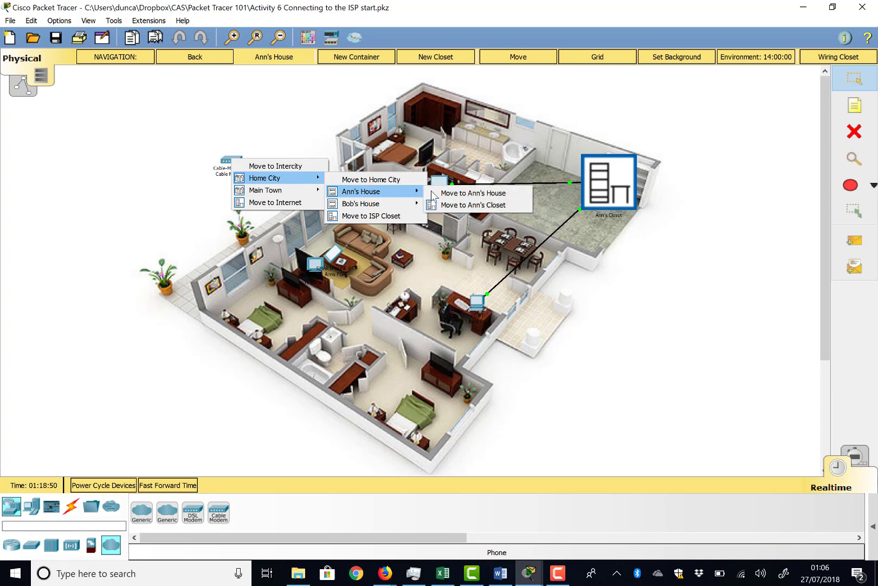
click(457, 207)
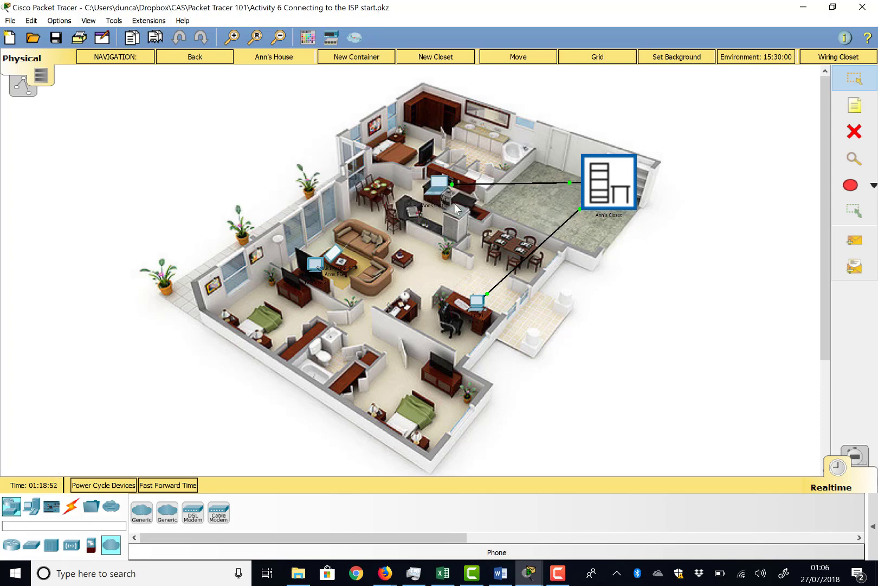
click(597, 209)
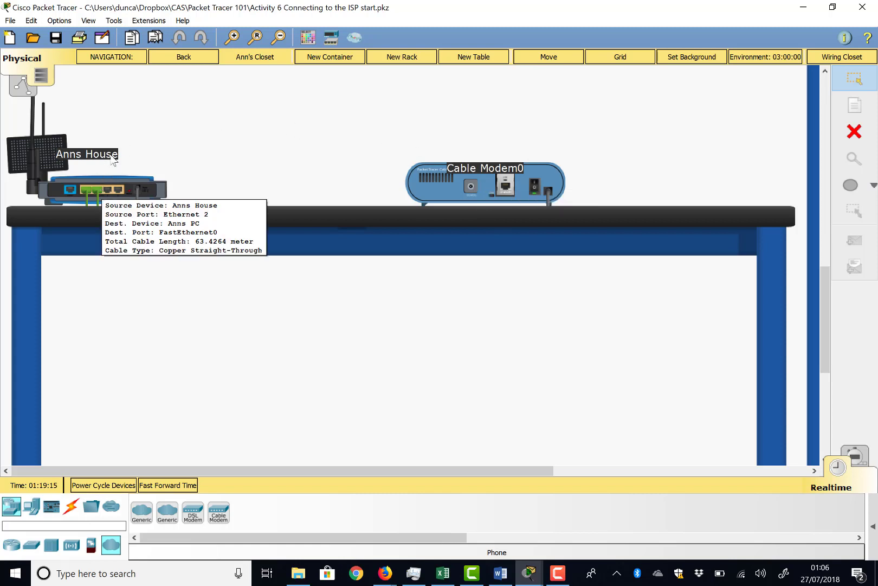
Return to the logical topology and connect the Anns House router's Internet port to Port 1 of the cable modem with a copper straight-through cable.
click(19, 86)
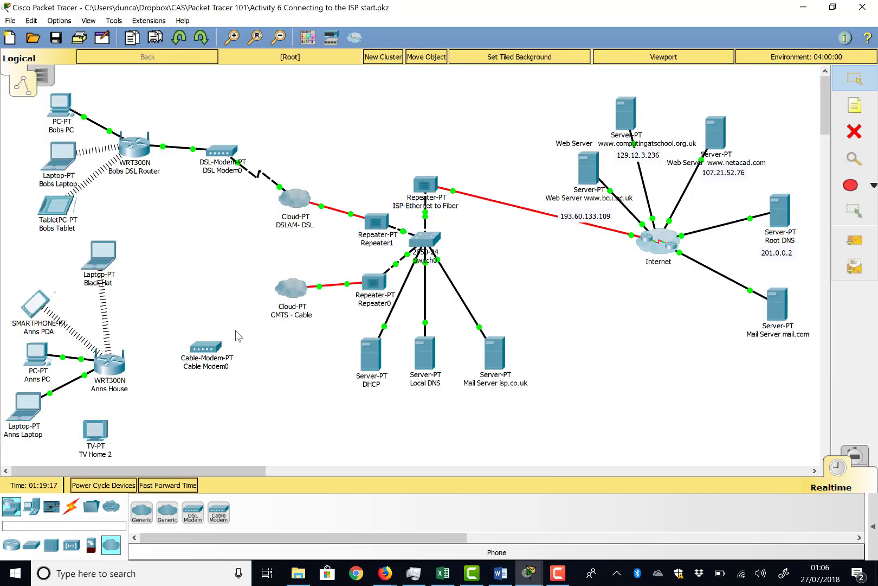
scroll(231, 337, down, 1)
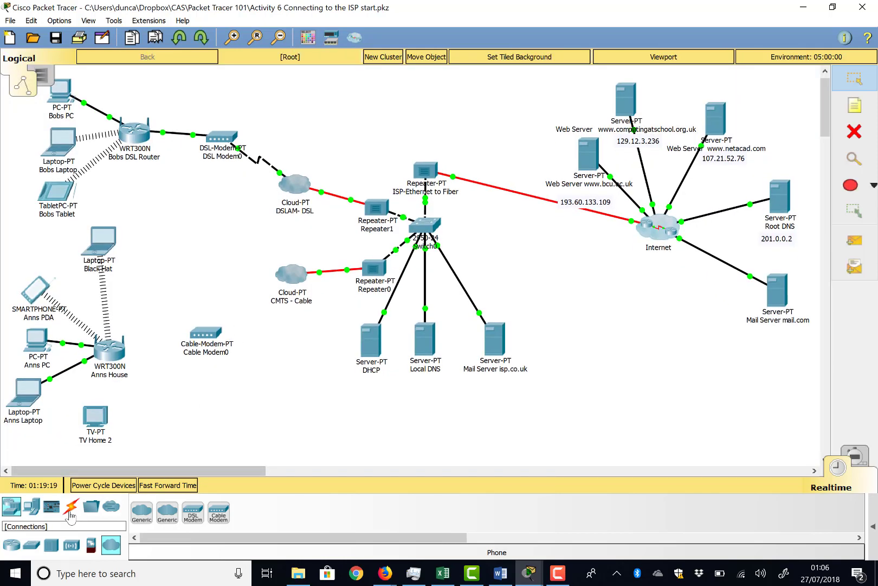
click(70, 505)
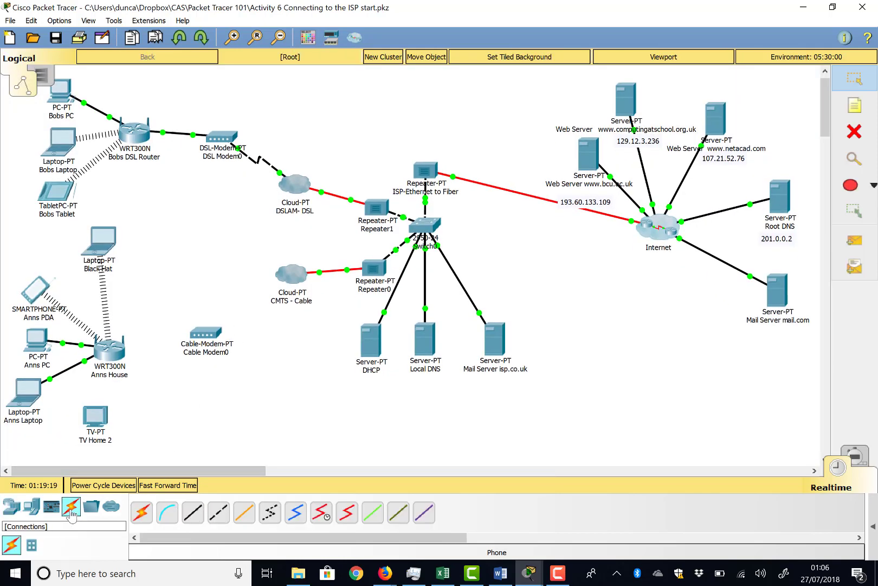
click(193, 511)
click(116, 356)
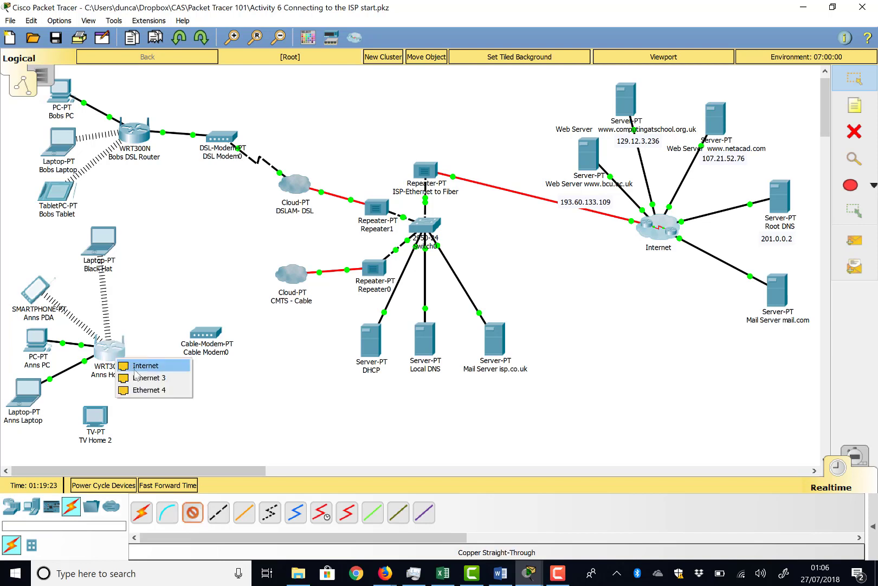
click(135, 371)
click(204, 334)
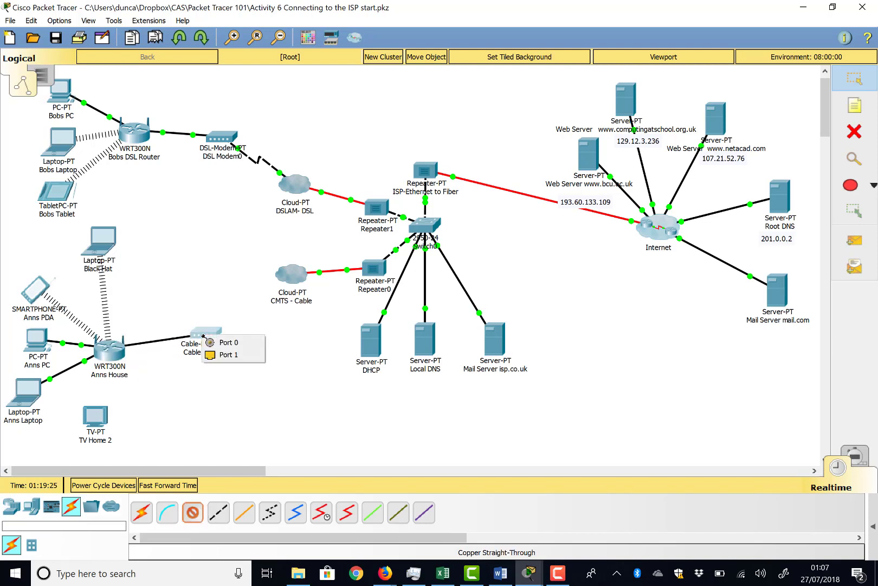
click(226, 355)
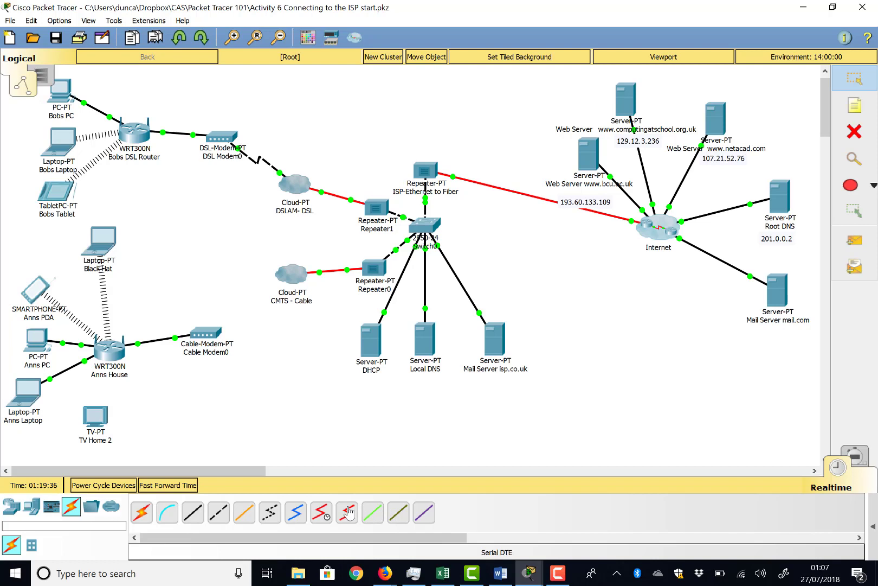
Connect Port 0 of the cable modem to a coaxial port on the CMTS - Cable cloud with a coaxial cable.
click(295, 512)
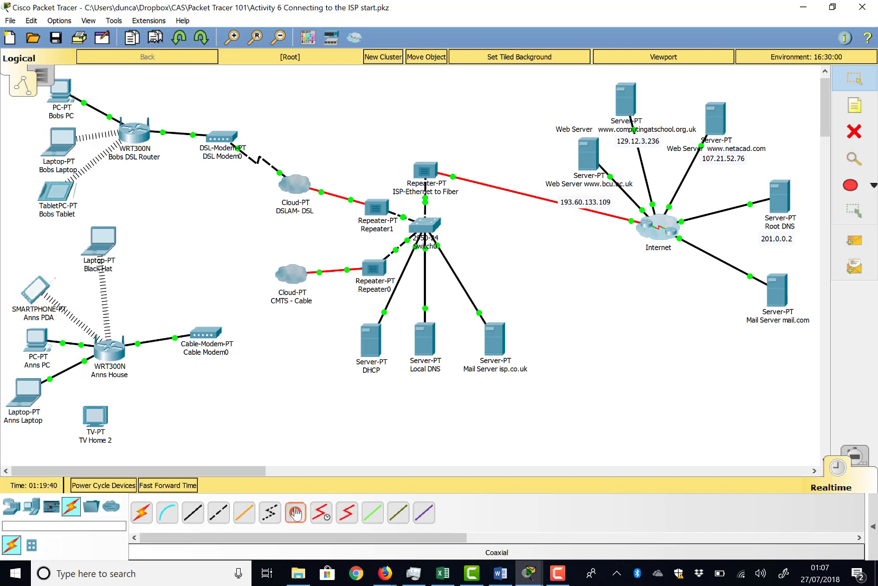
click(204, 333)
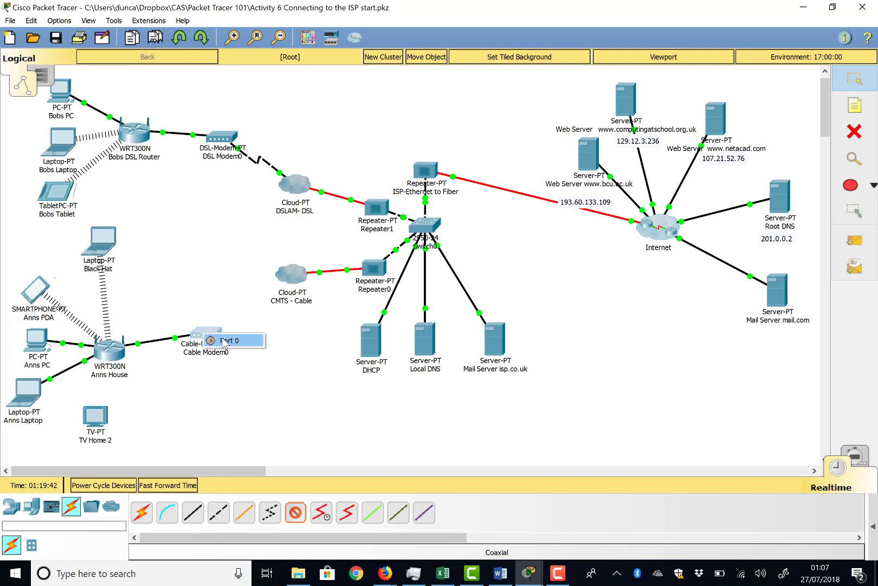
click(222, 337)
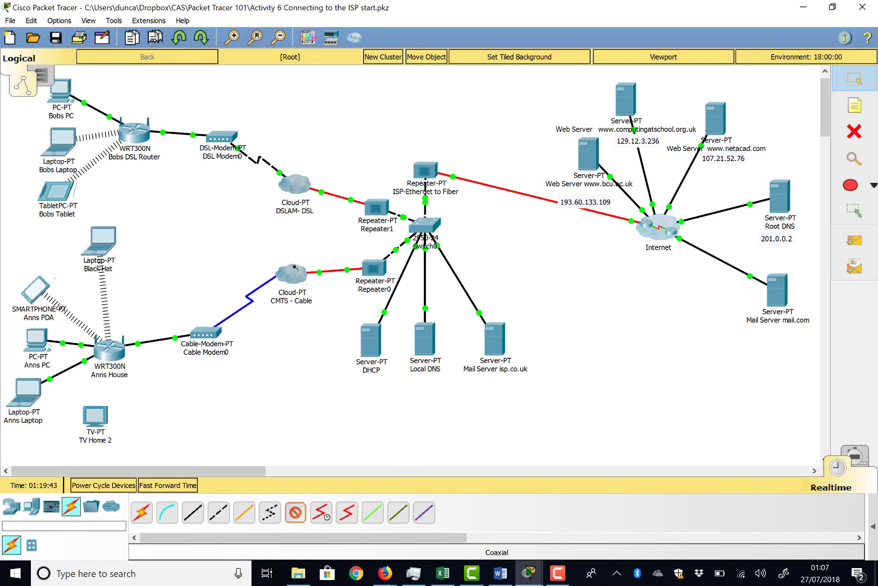
mouse_move(294, 274)
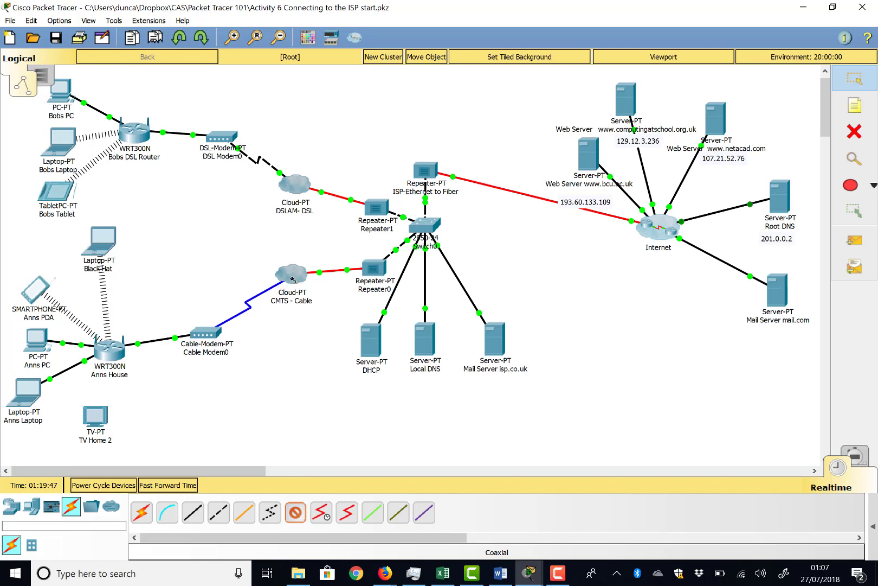
click(292, 279)
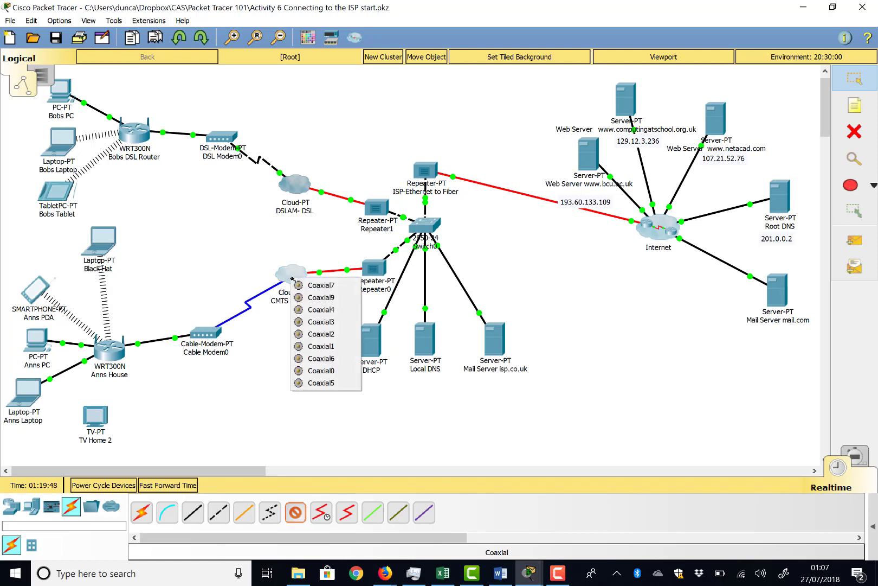
click(327, 296)
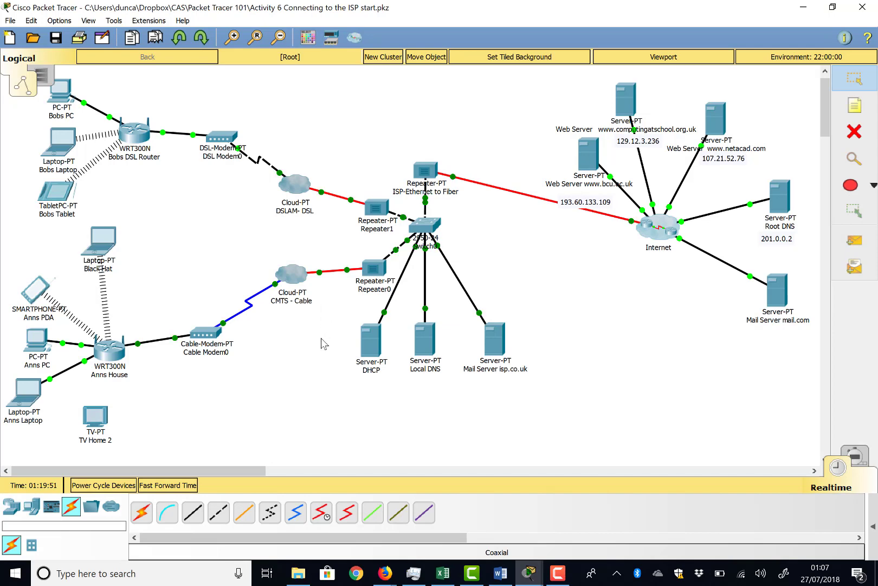
Review the cable port mapping in the configuration of the CMTS - Cable cloud and close its window.
click(288, 280)
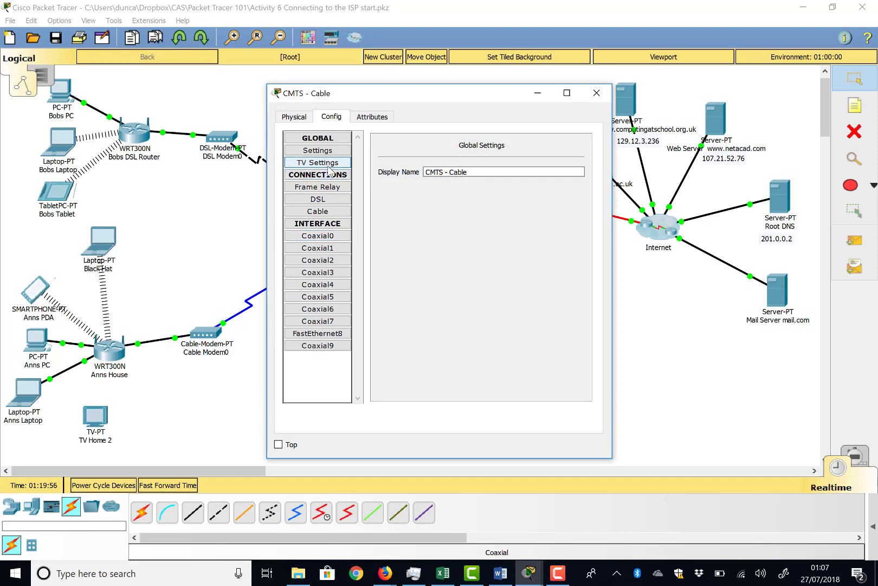
drag(372, 91, 469, 123)
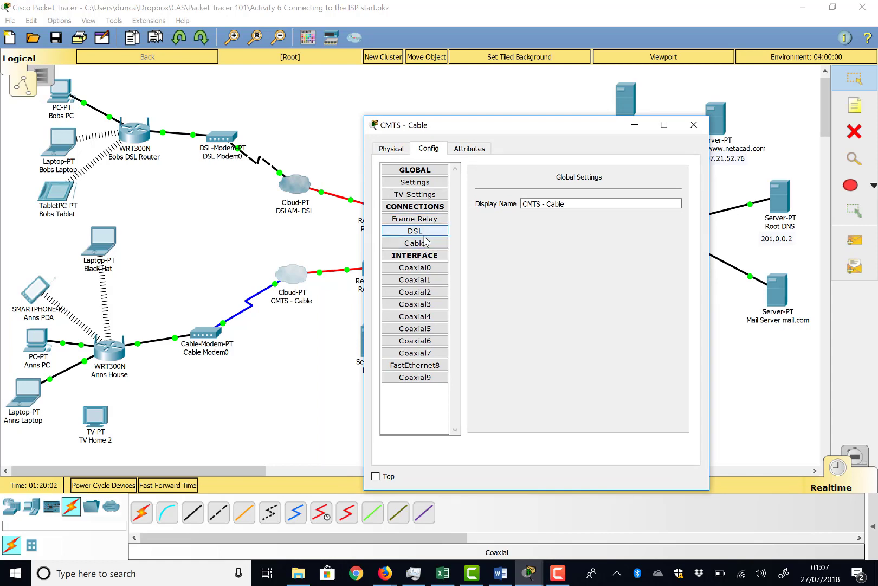
click(428, 250)
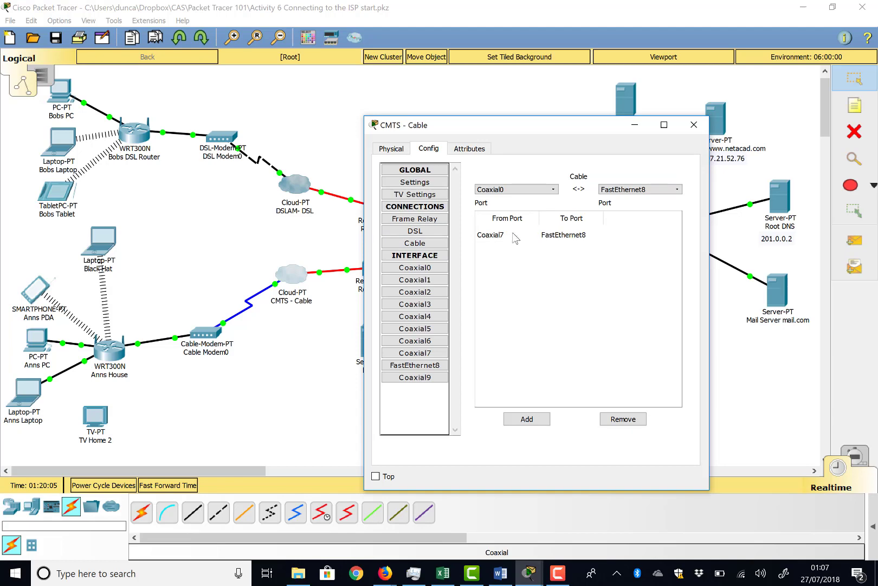
click(694, 126)
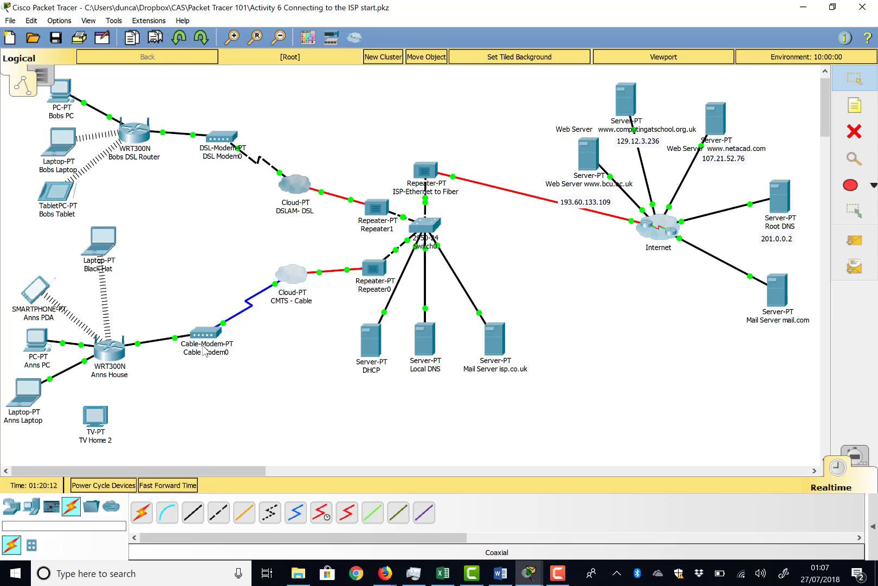
Move the cable modem closer to the Anns House router in the logical topology.
drag(211, 339, 179, 362)
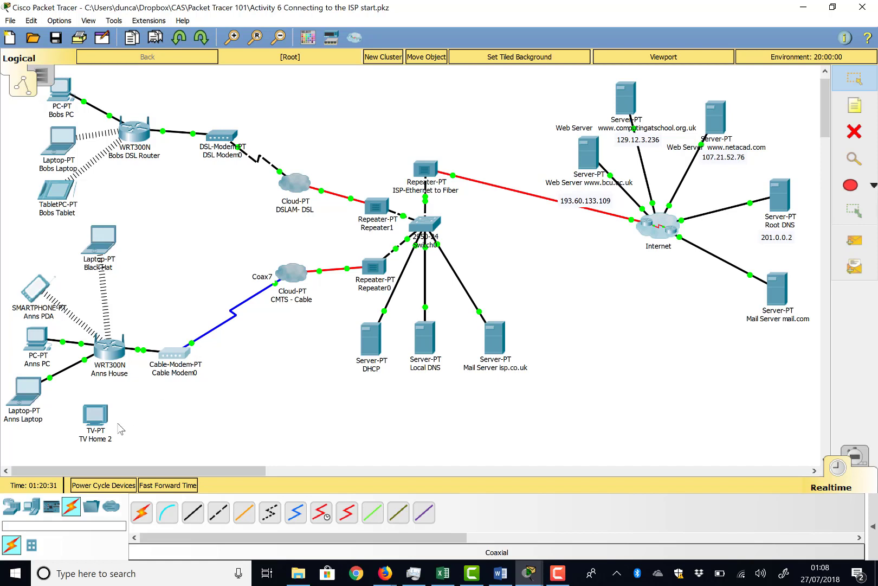
Add a coaxial splitter below the cable modem, beside TV Home 2, and inspect its physical ports.
click(12, 507)
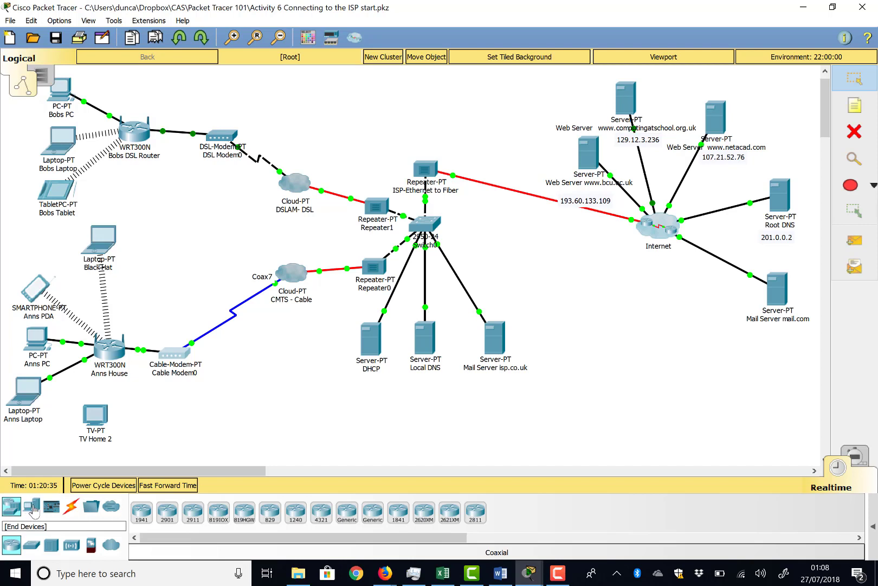
click(32, 507)
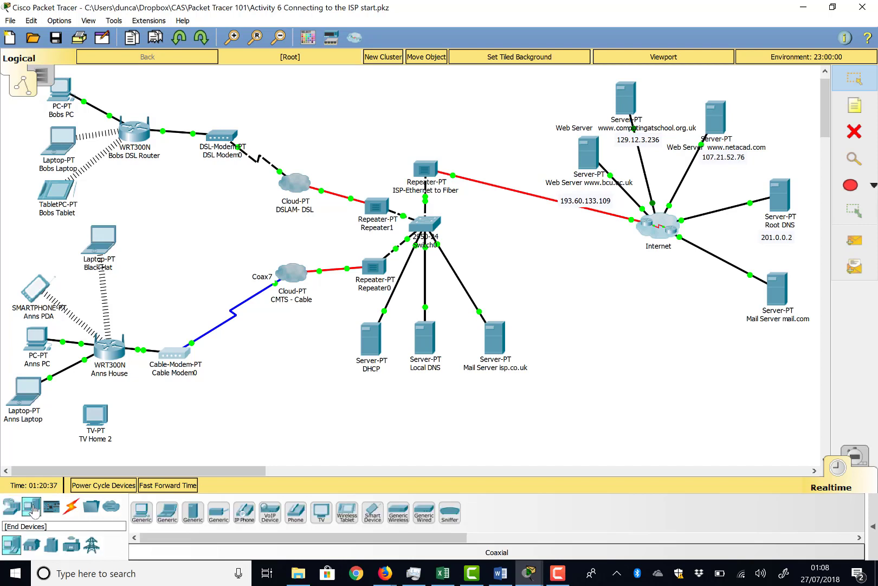
click(52, 506)
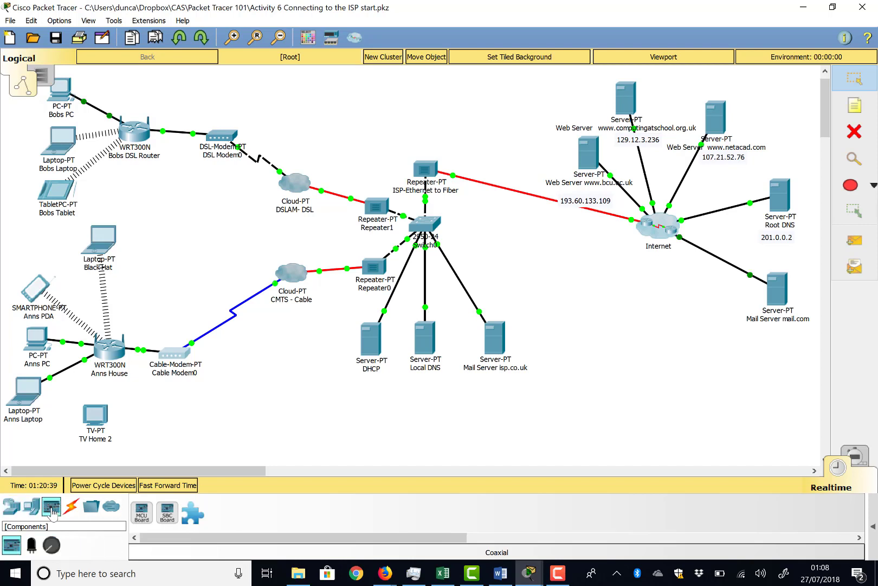
click(10, 510)
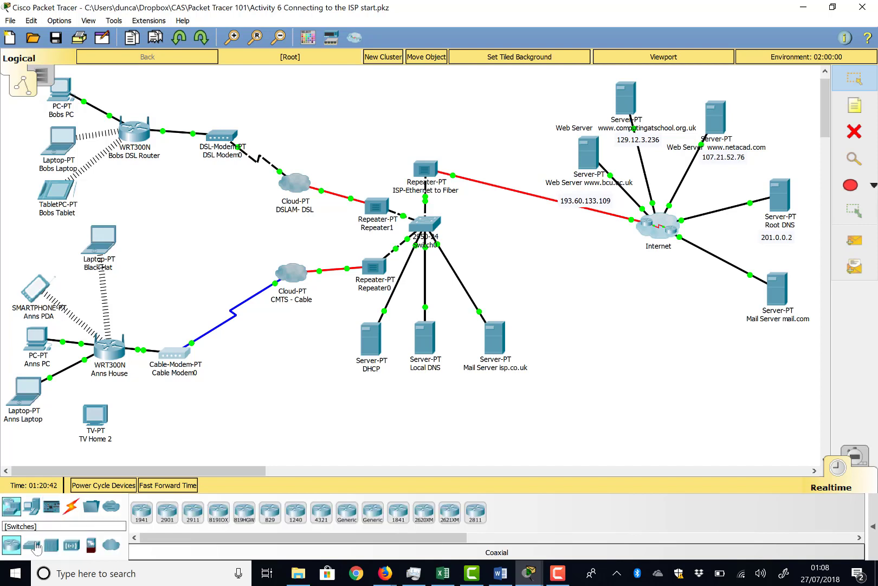
click(69, 508)
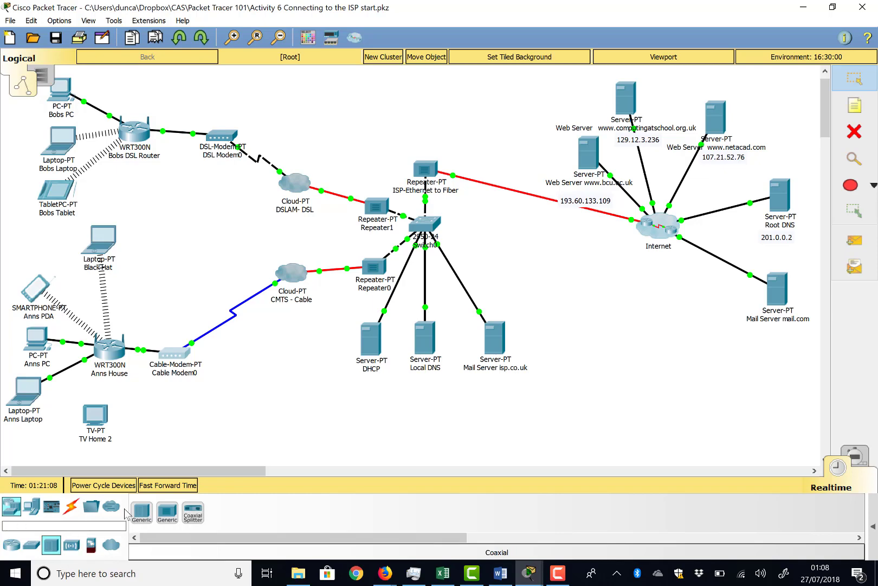
drag(193, 512, 167, 412)
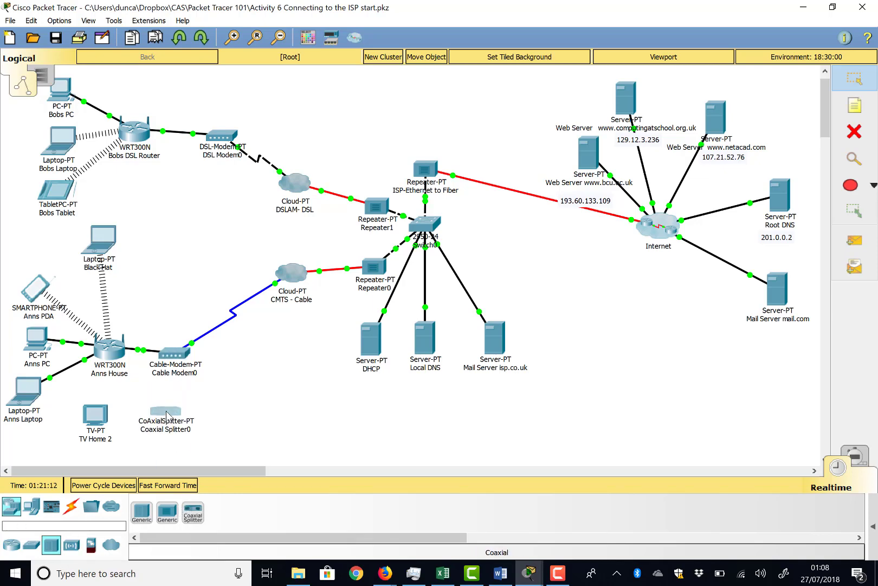
click(166, 414)
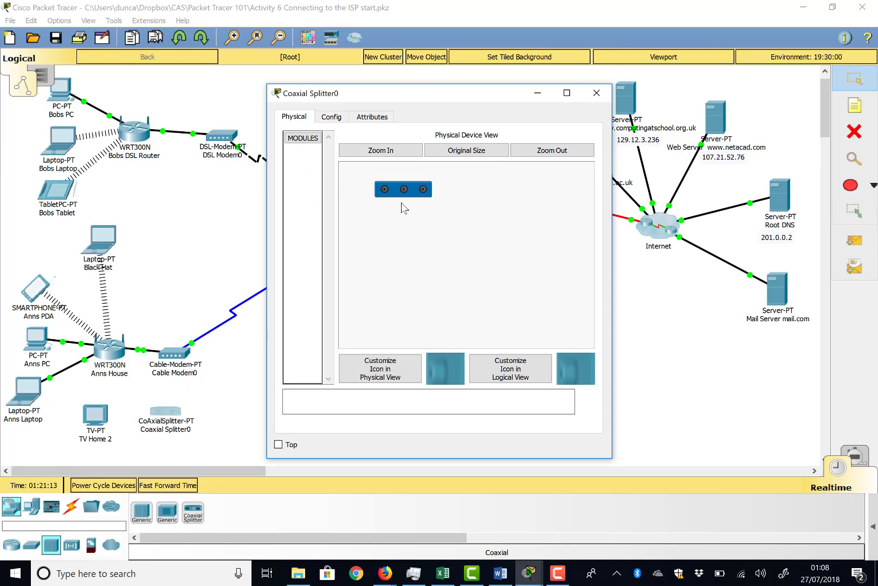
click(597, 93)
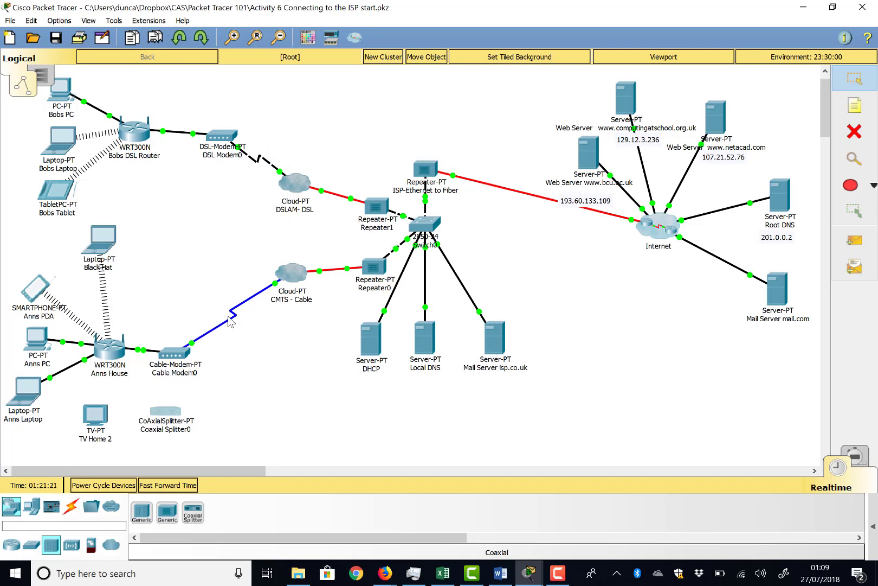
Delete the coaxial link between the cable modem and the CMTS - Cable cloud.
click(853, 130)
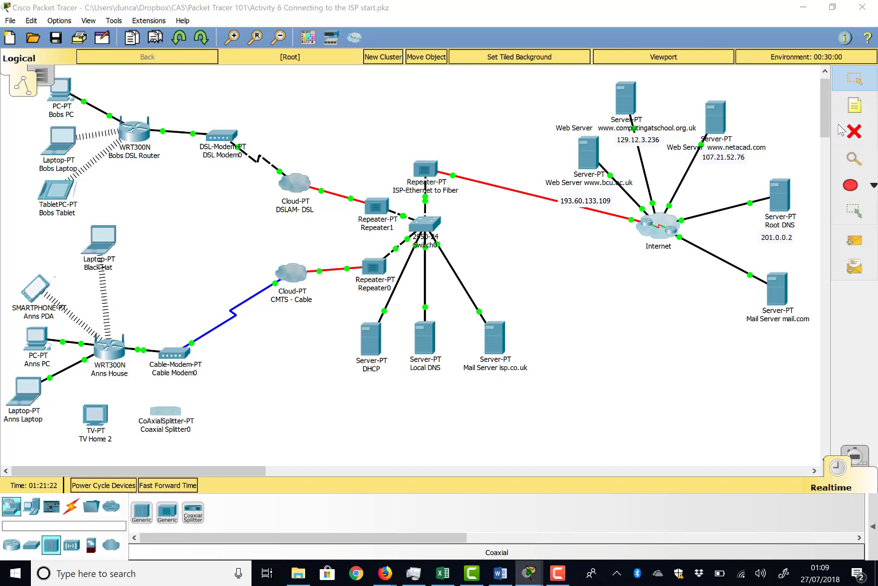
click(439, 297)
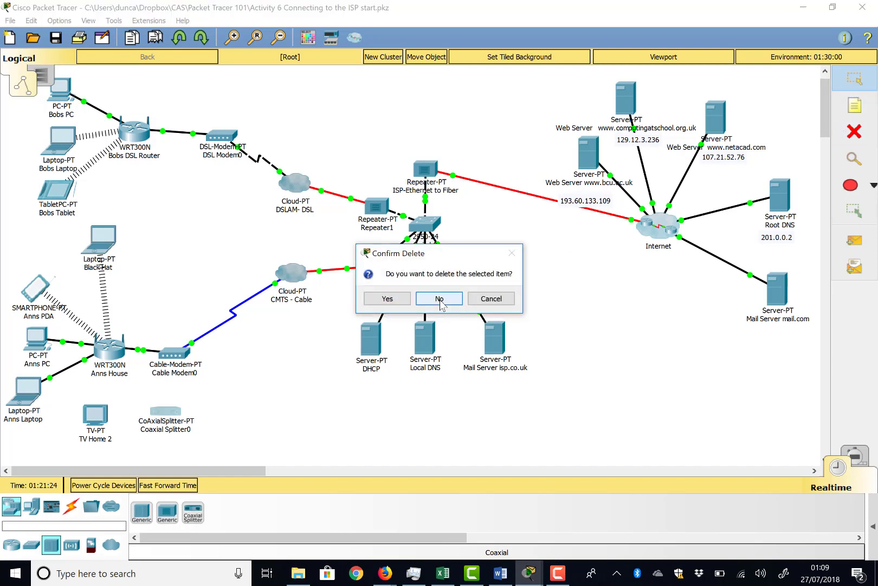
click(225, 324)
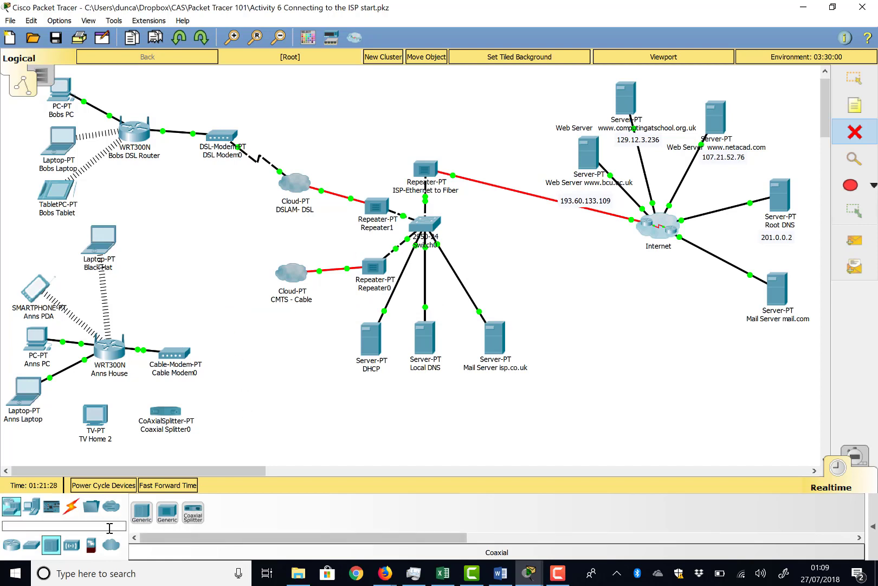
Connect port Coaxial7 of the CMTS - Cable cloud to port Coaxial0 of the splitter with a coaxial cable.
click(69, 507)
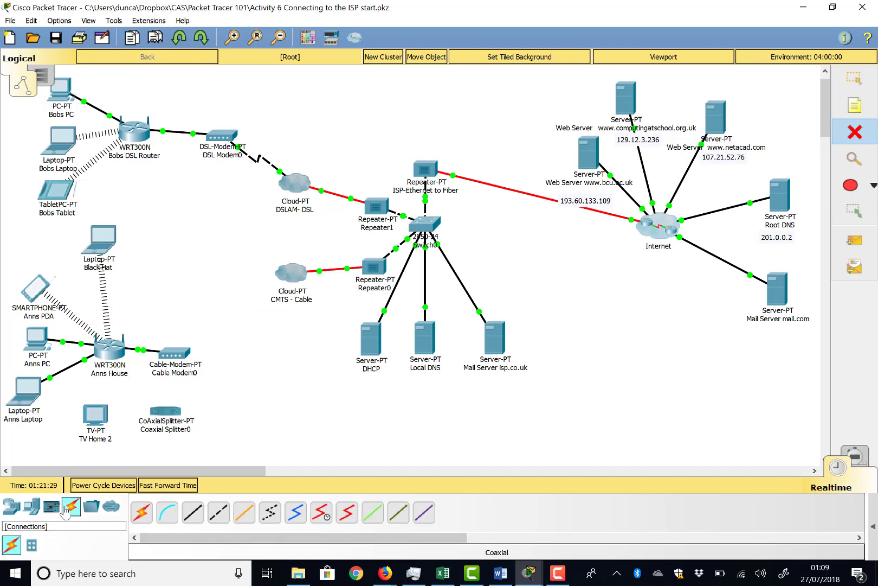
click(296, 512)
click(294, 285)
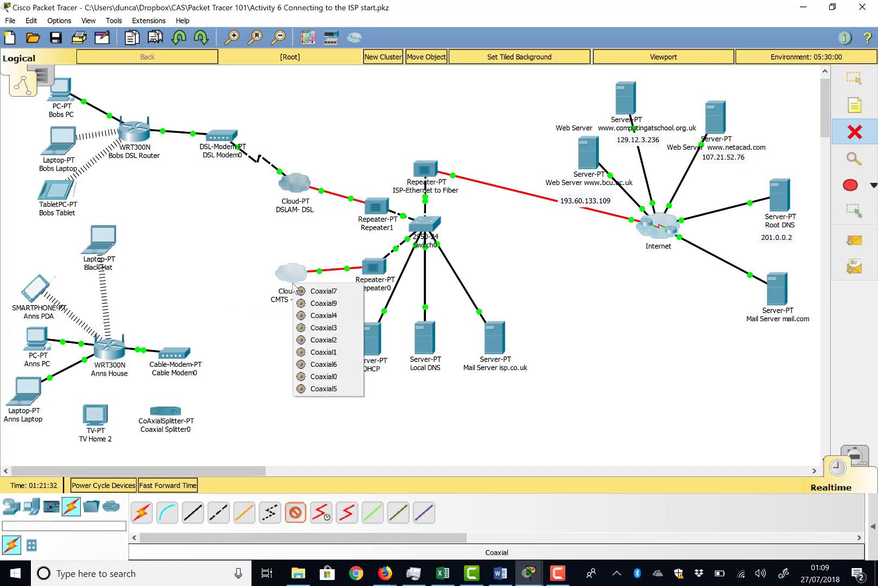
click(320, 292)
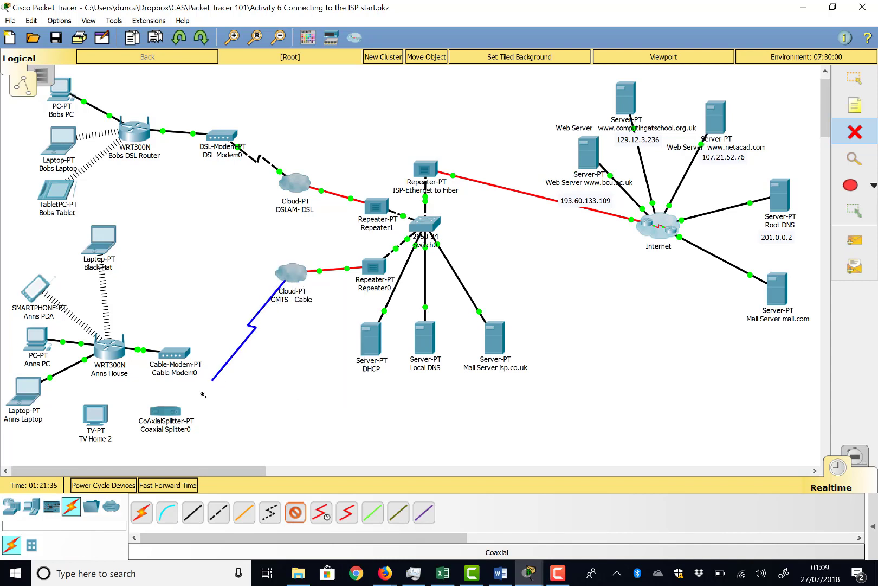
click(179, 412)
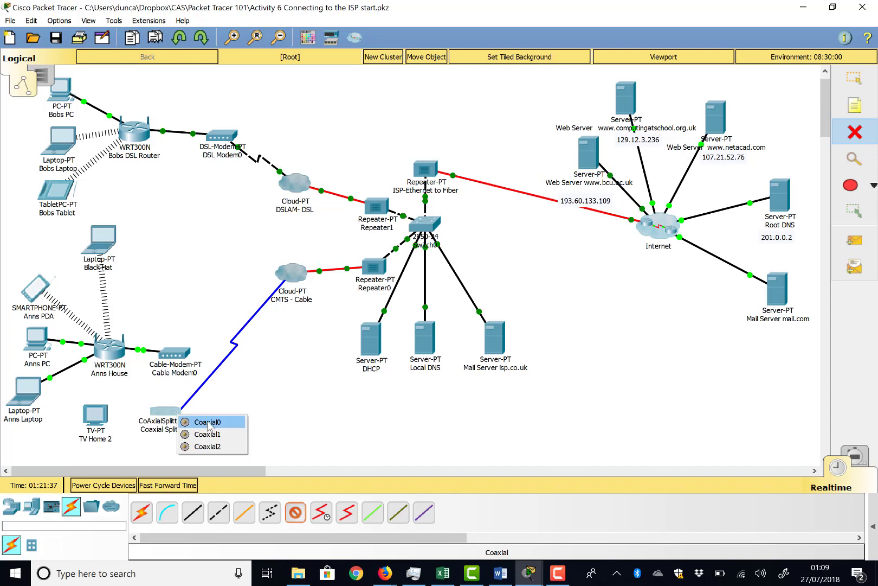
click(208, 422)
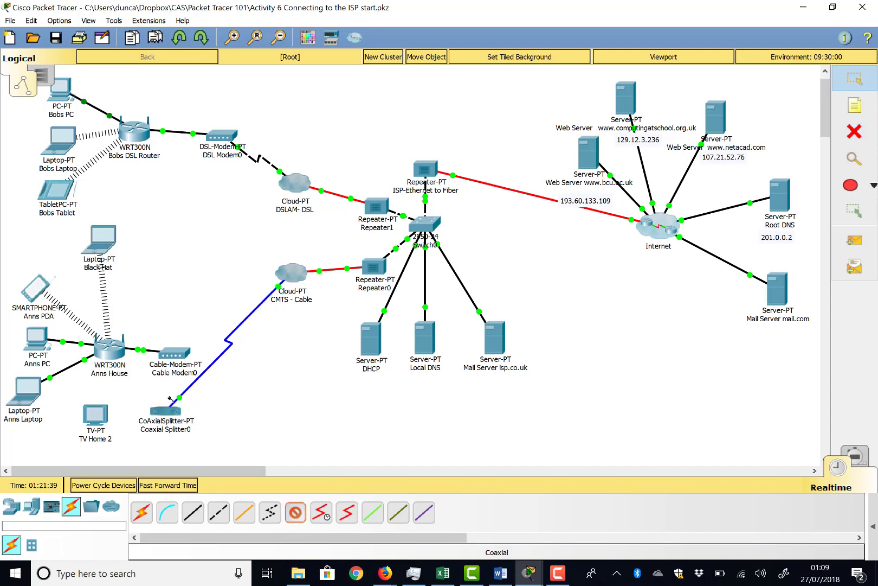
Connect port Coaxial1 of the splitter to Port 0 of the cable modem with a coaxial cable.
click(168, 416)
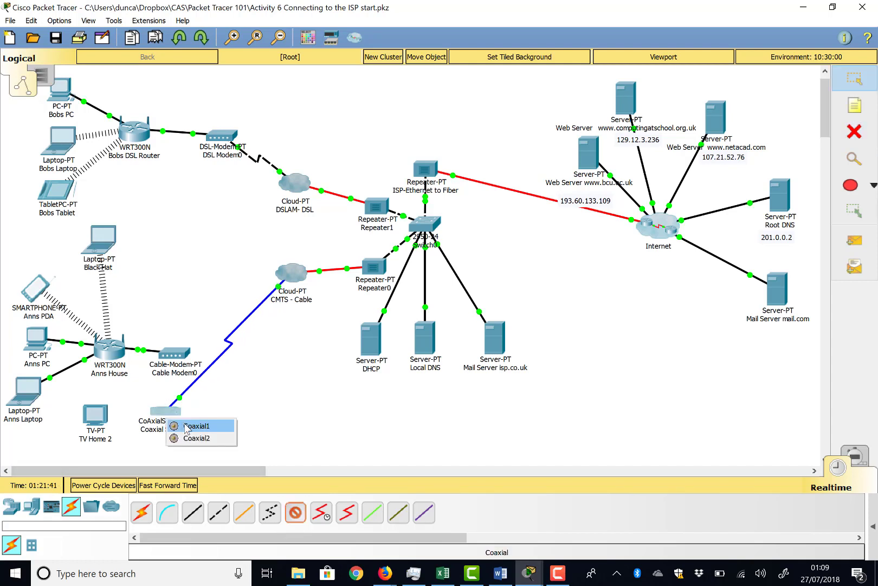
click(186, 426)
click(183, 352)
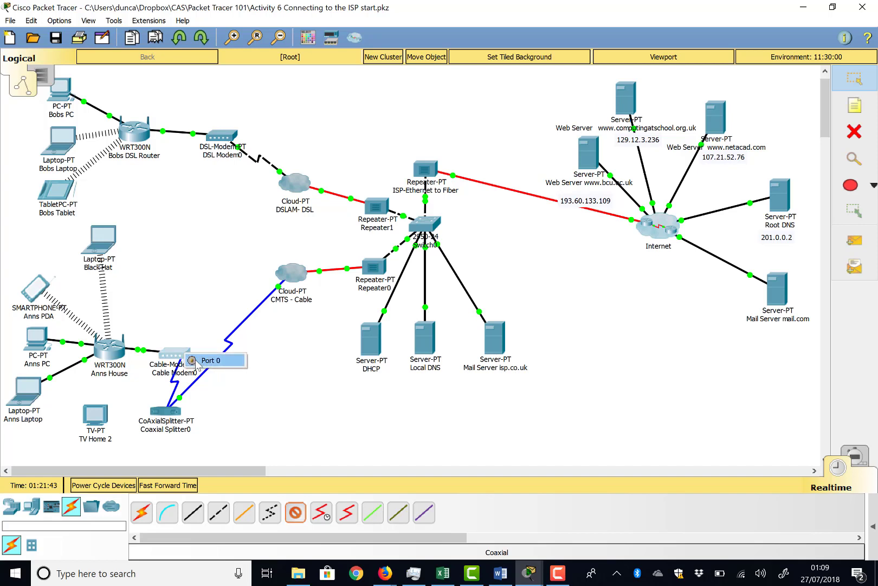
click(196, 362)
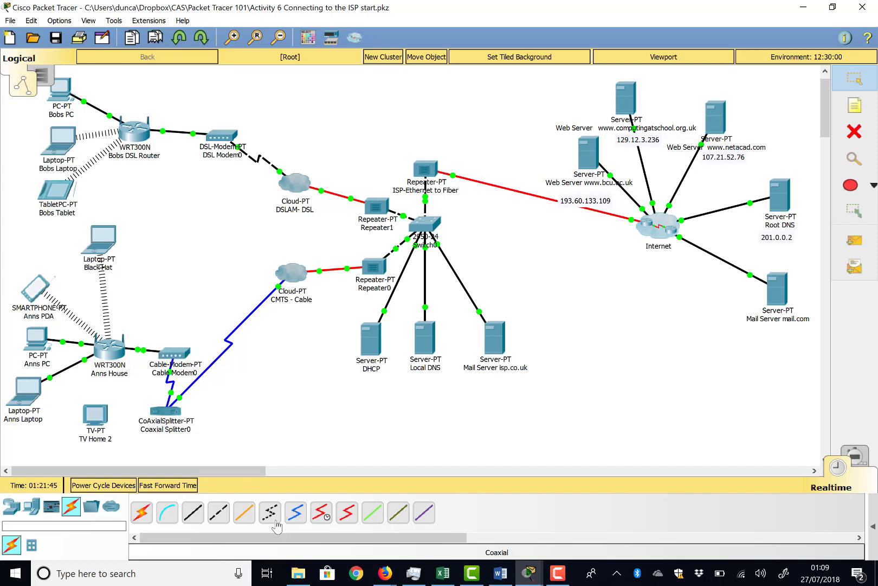
Connect port Coaxial2 of the splitter to Port 0 of TV Home 2 with a coaxial cable.
click(296, 512)
click(169, 416)
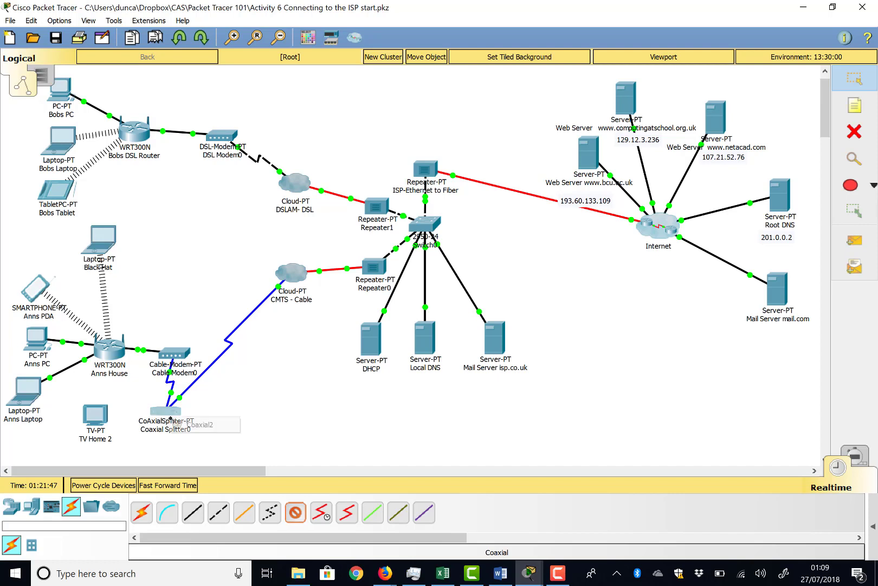
click(200, 424)
click(101, 418)
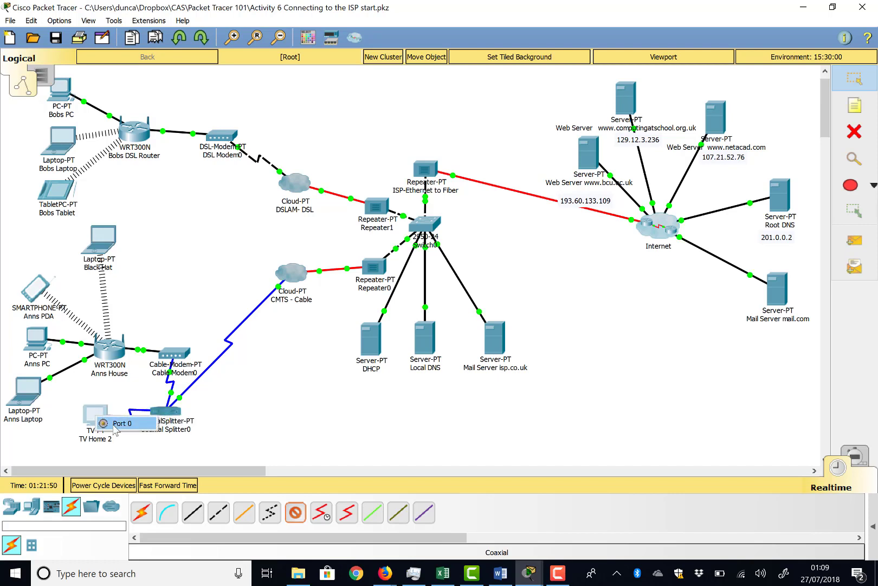
click(121, 423)
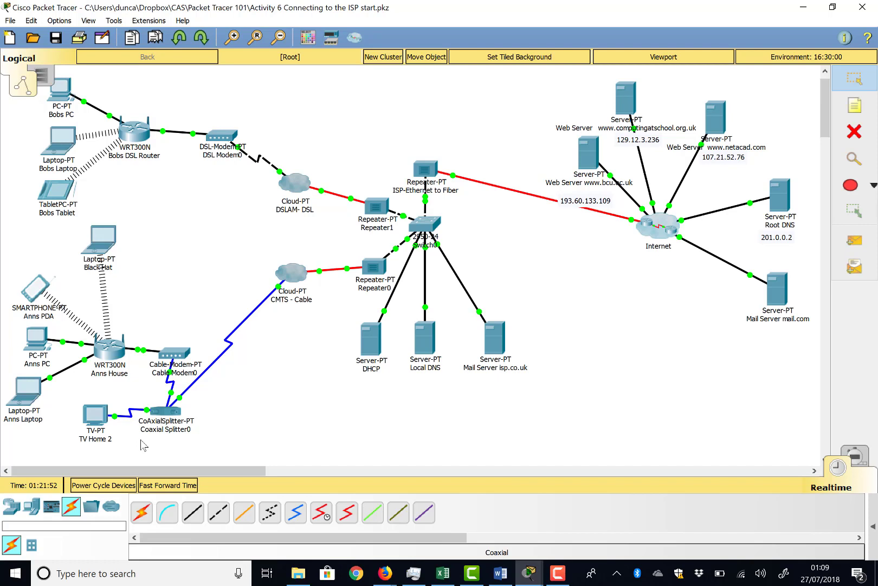
Check the status and attributes of TV Home 2, and close its window.
click(98, 416)
mouse_move(118, 352)
mouse_move(139, 131)
mouse_move(362, 378)
click(94, 414)
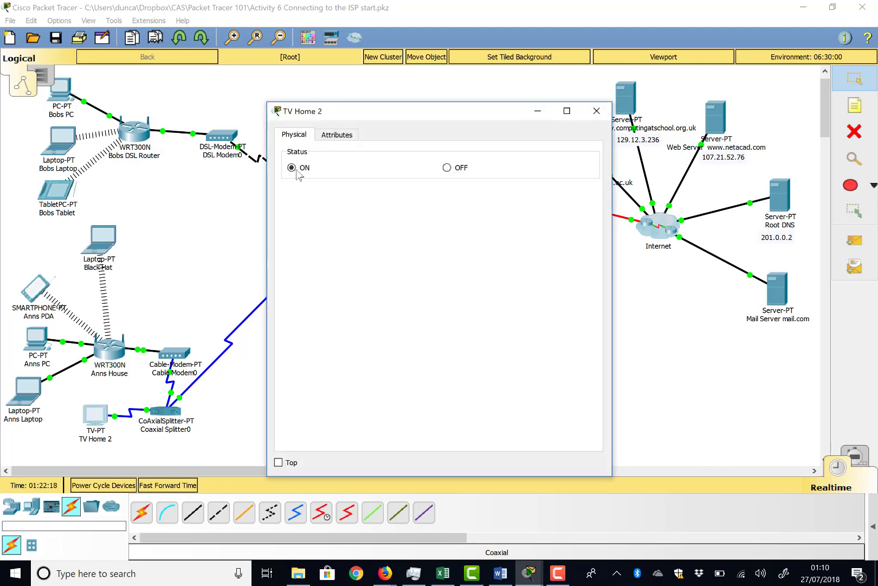
click(335, 134)
click(301, 136)
click(596, 111)
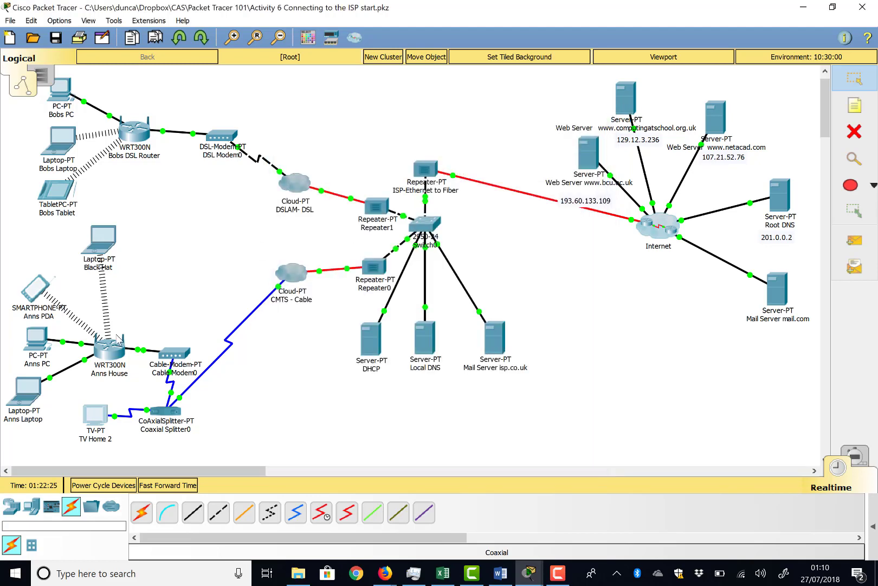
click(36, 341)
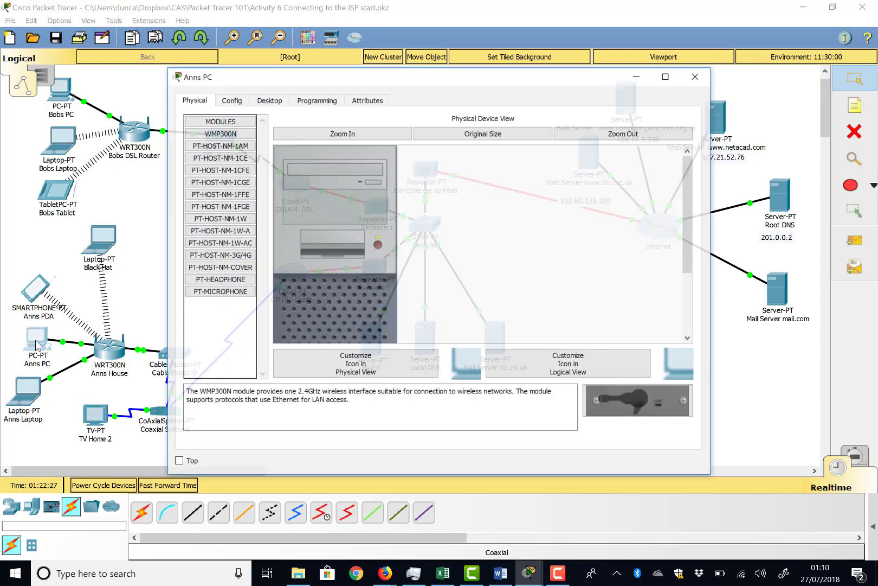
click(271, 101)
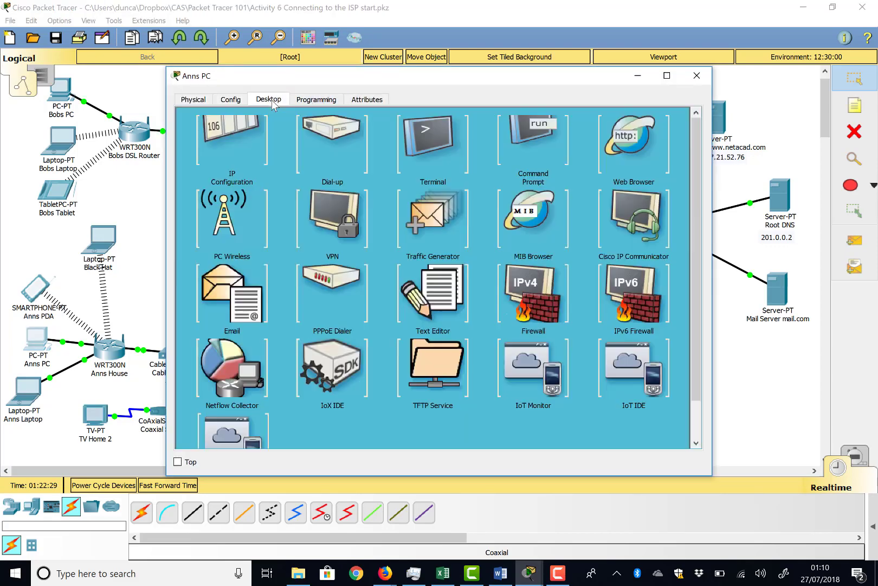
click(660, 142)
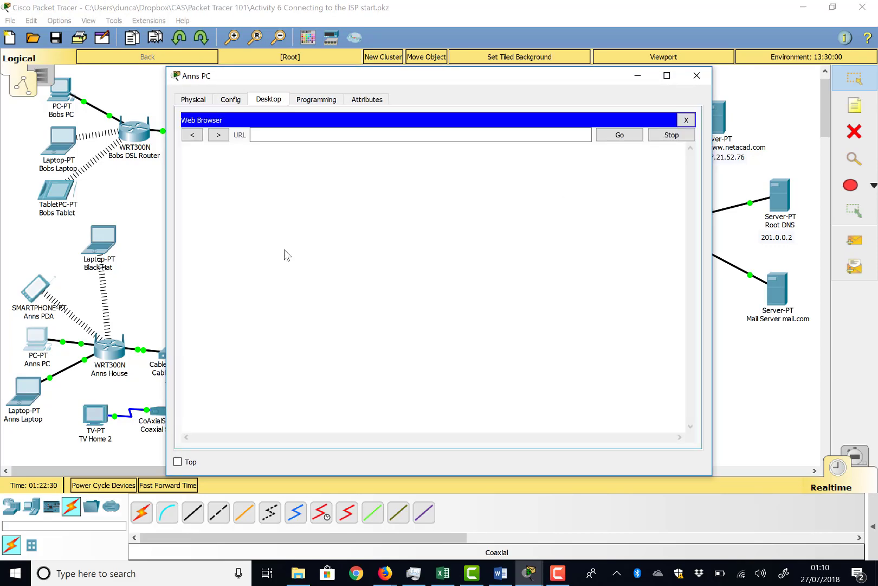
click(268, 135)
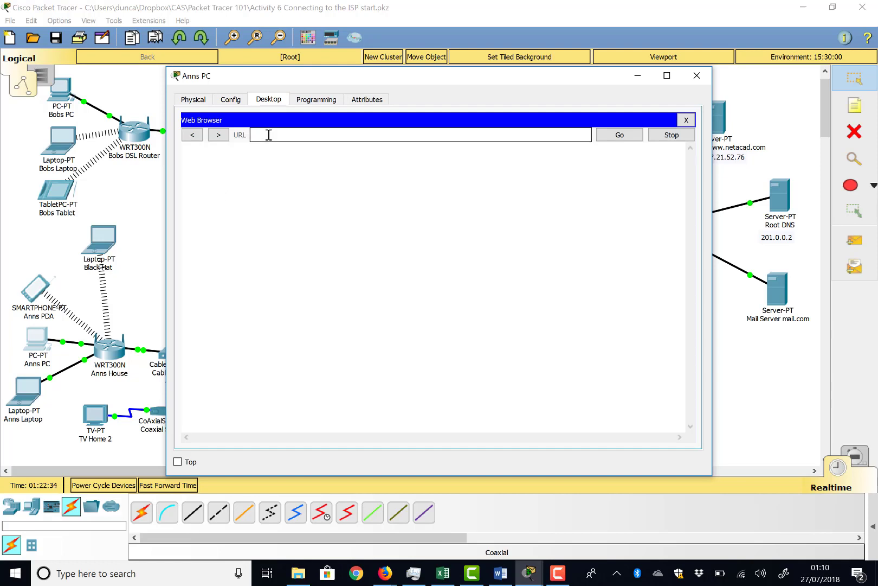
drag(355, 76, 201, 128)
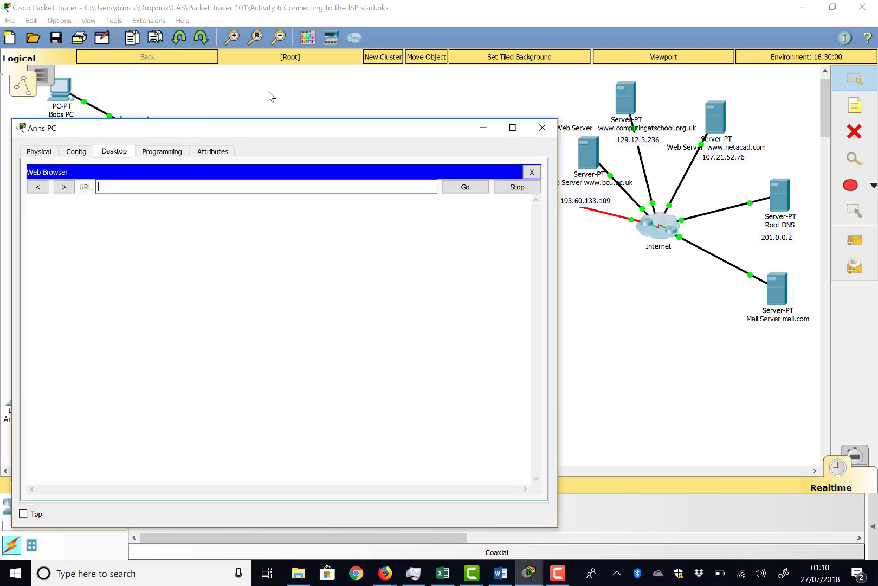
drag(268, 91, 287, 130)
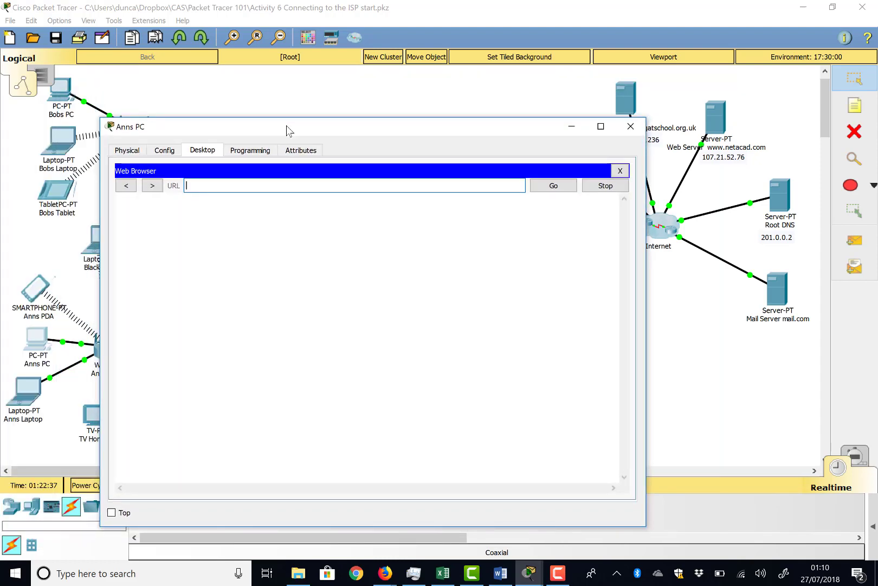
text(www.netacad.com)
click(552, 190)
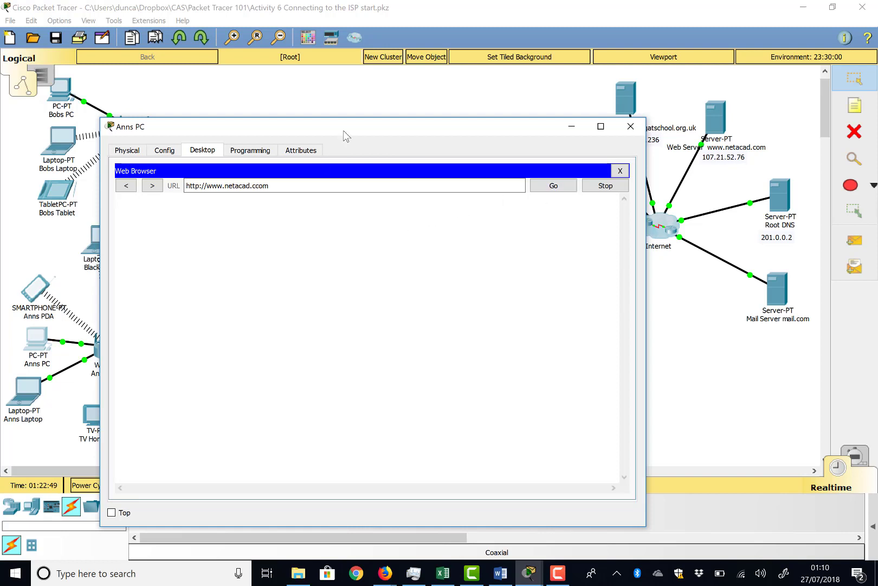
Move the Anns PC window aside and fast-forward the simulation time.
drag(343, 130, 358, 118)
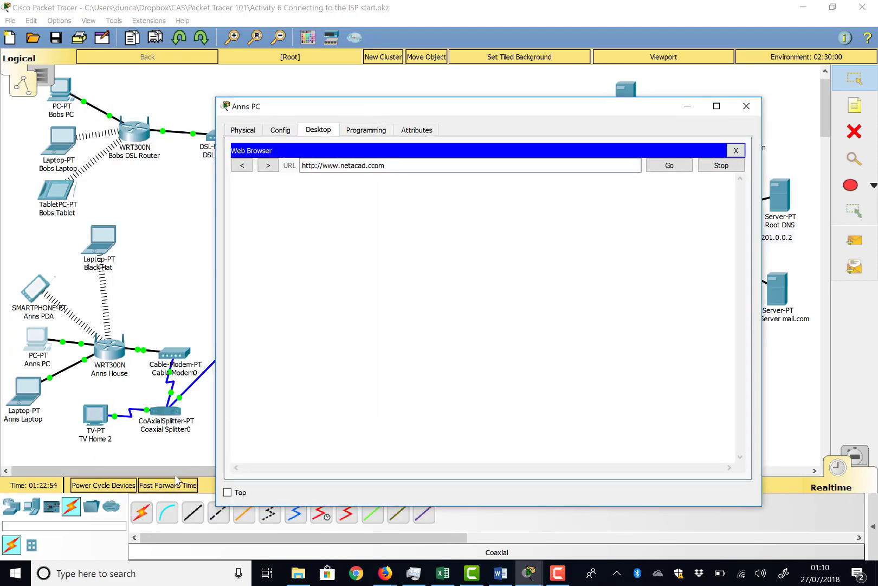
click(175, 472)
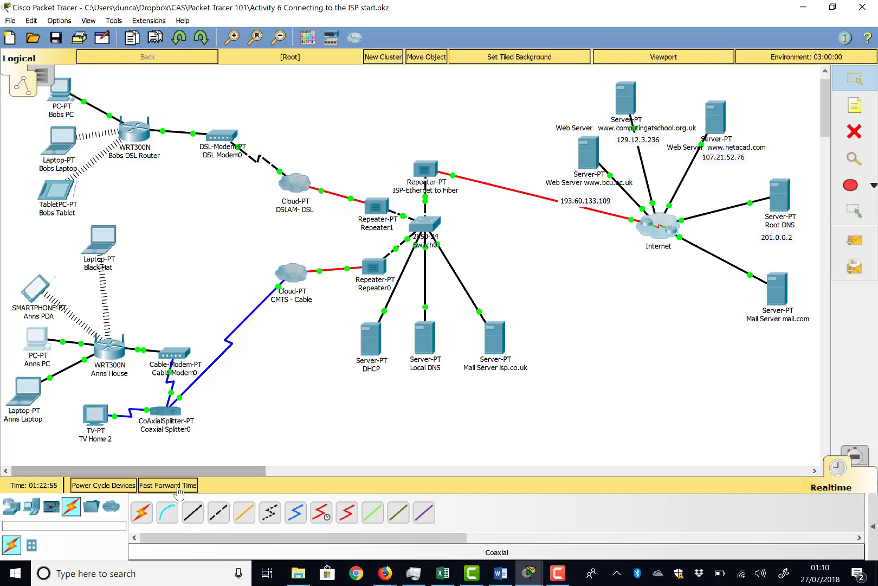
click(174, 486)
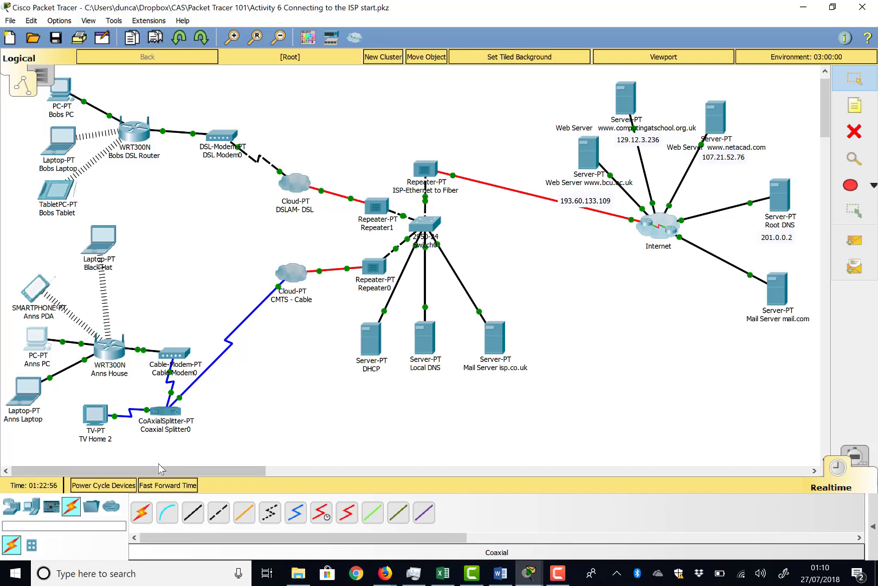
click(46, 345)
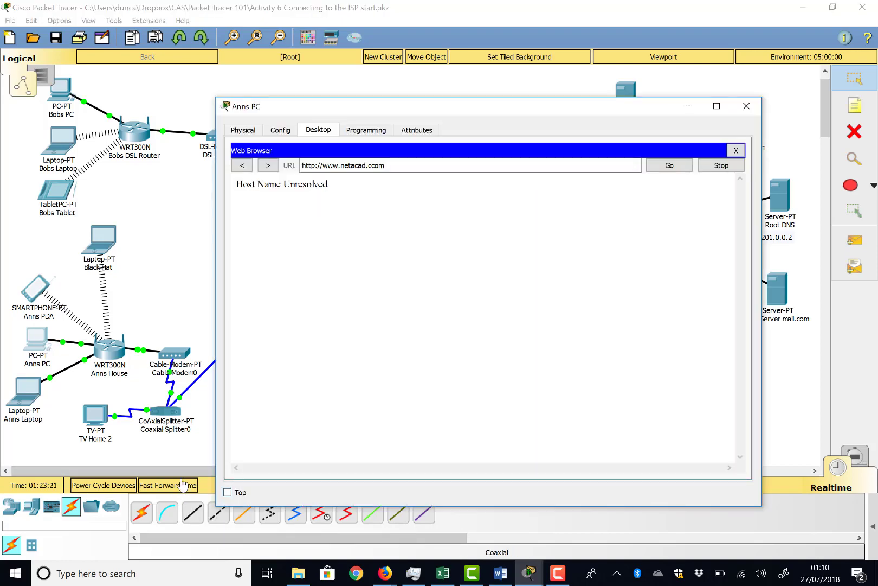
click(183, 484)
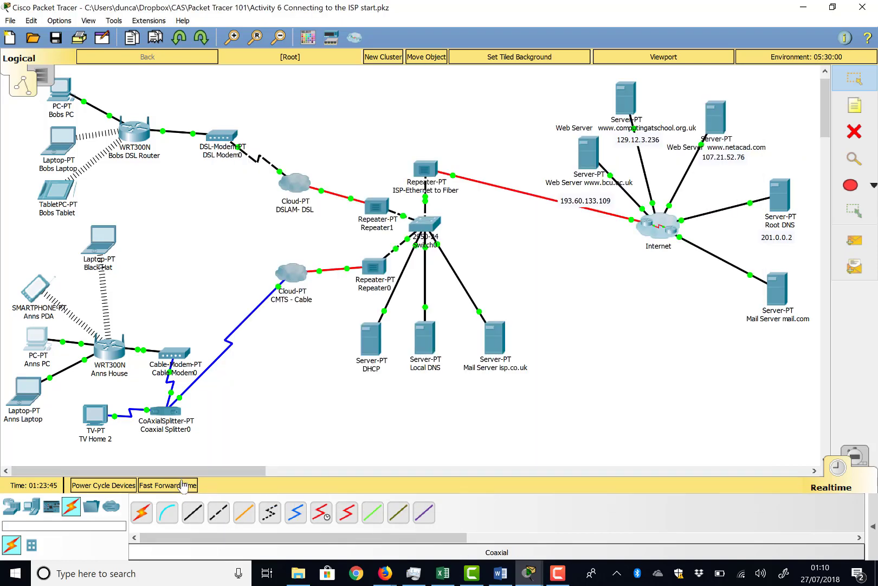
click(46, 347)
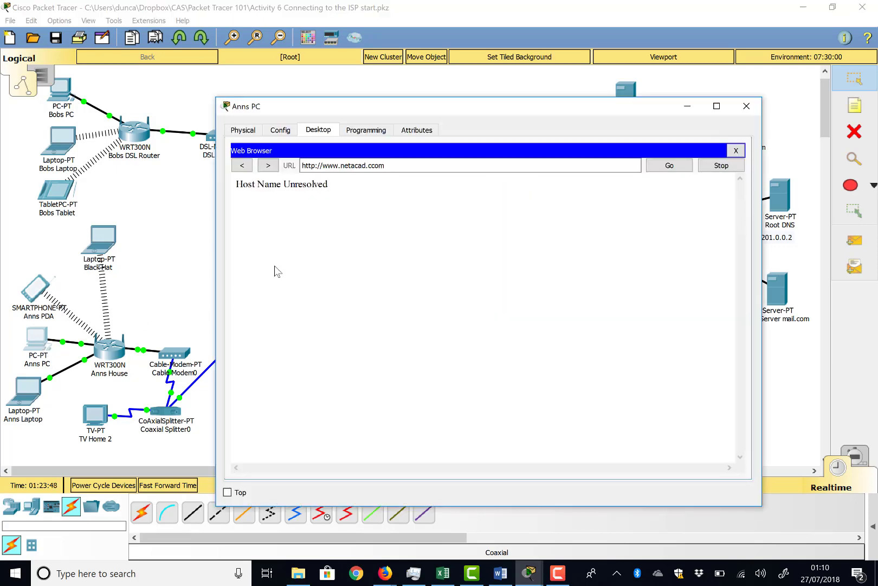
click(376, 165)
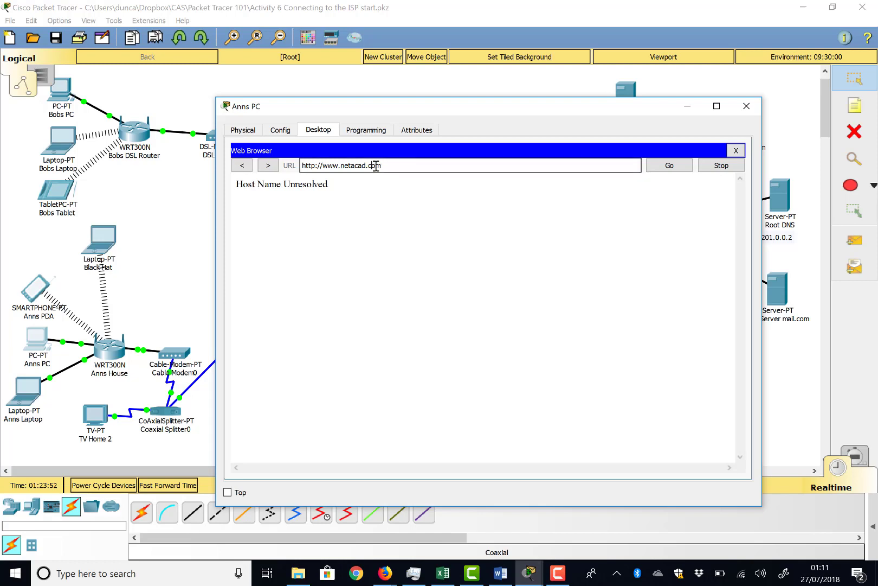
click(670, 166)
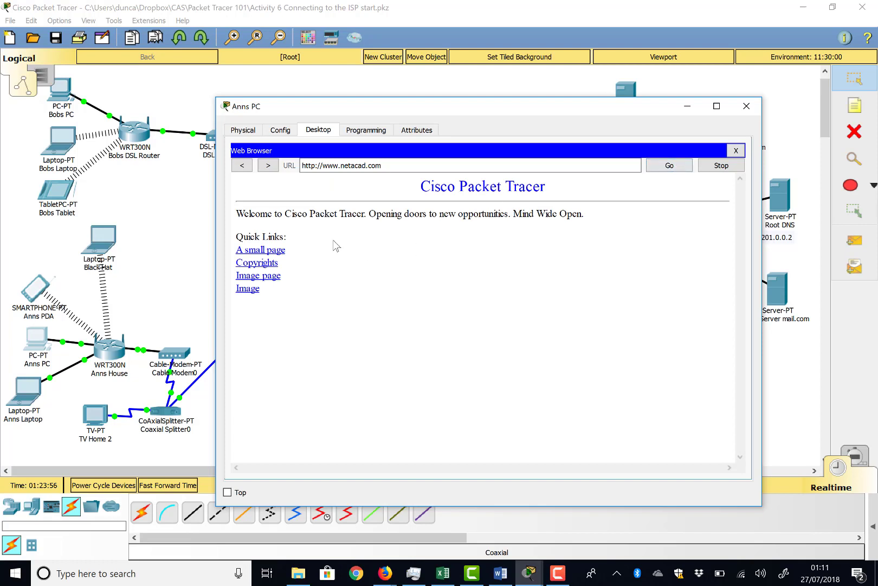
Open the Image quick link on the loaded web page, and close the Anns PC window.
click(247, 289)
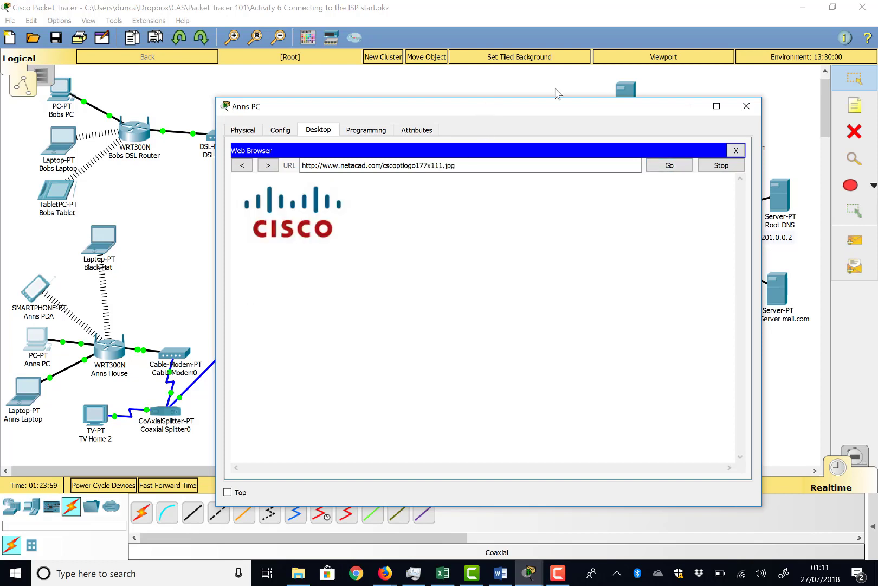
click(747, 106)
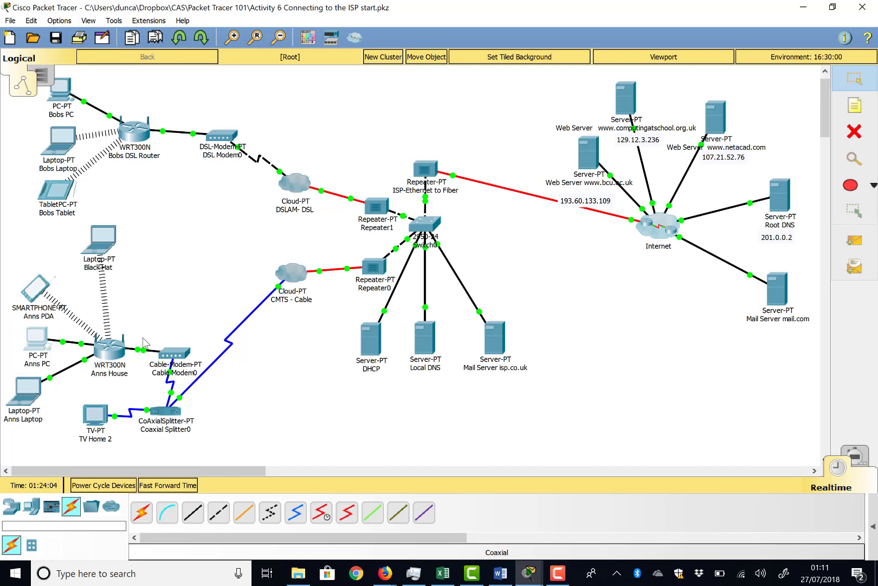
Check the picture received on TV Home 2, and close its window.
mouse_move(358, 283)
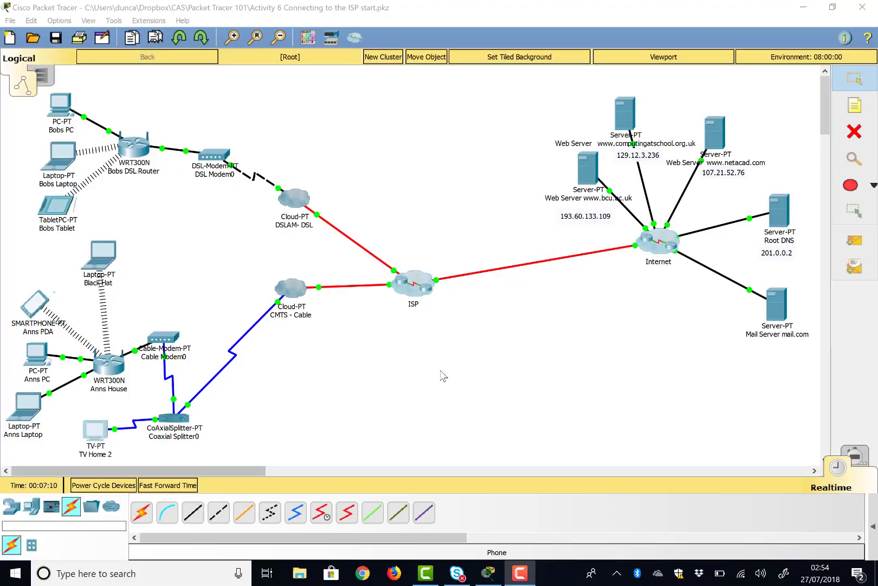
click(95, 431)
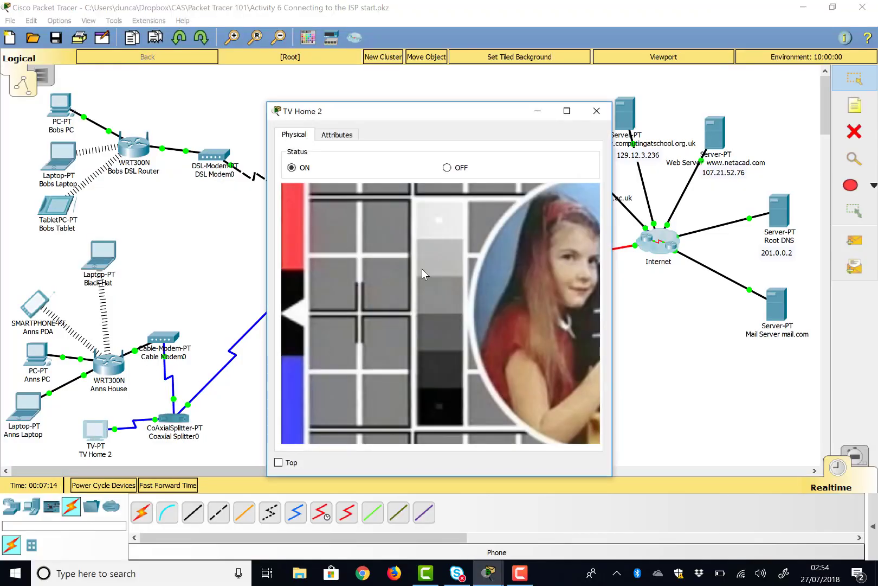
click(596, 111)
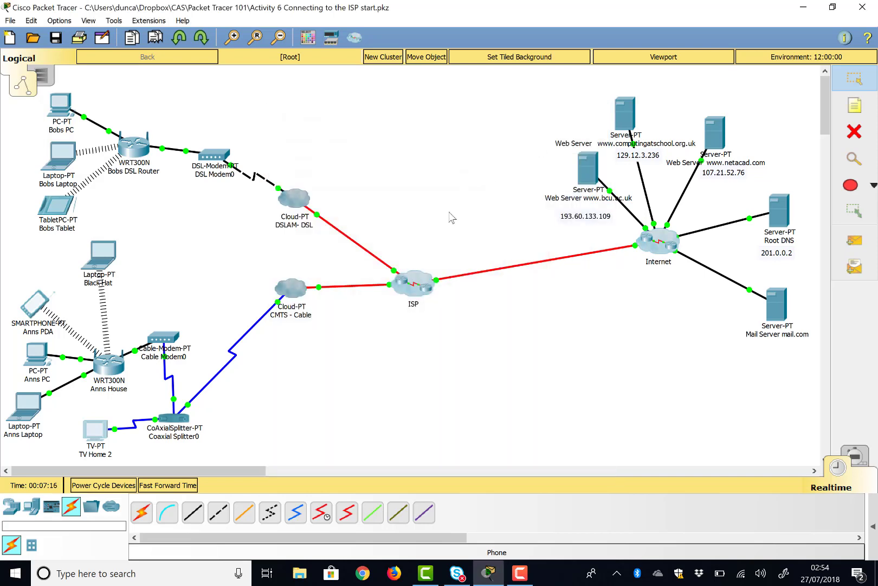
Examine the TV image list in the TV settings of the CMTS - Cable cloud, and close its window.
click(288, 298)
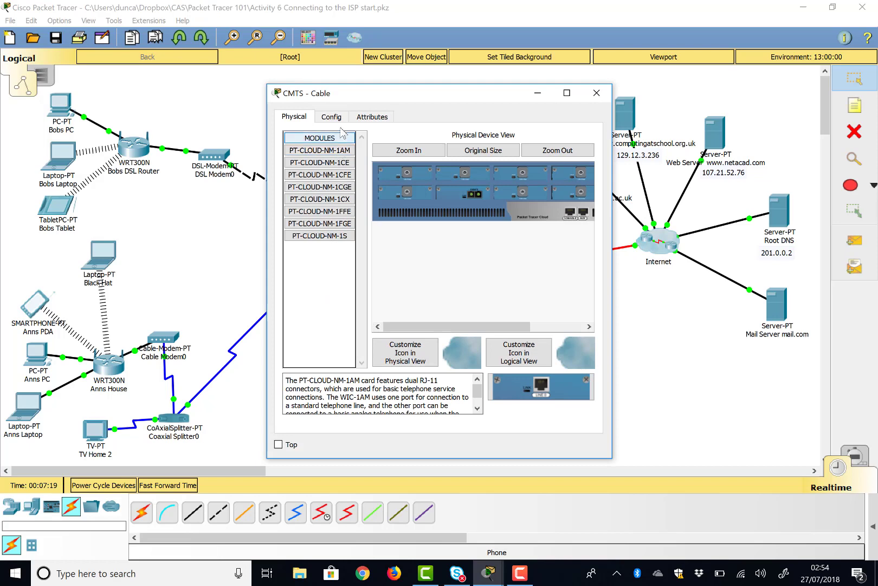
click(336, 116)
click(323, 163)
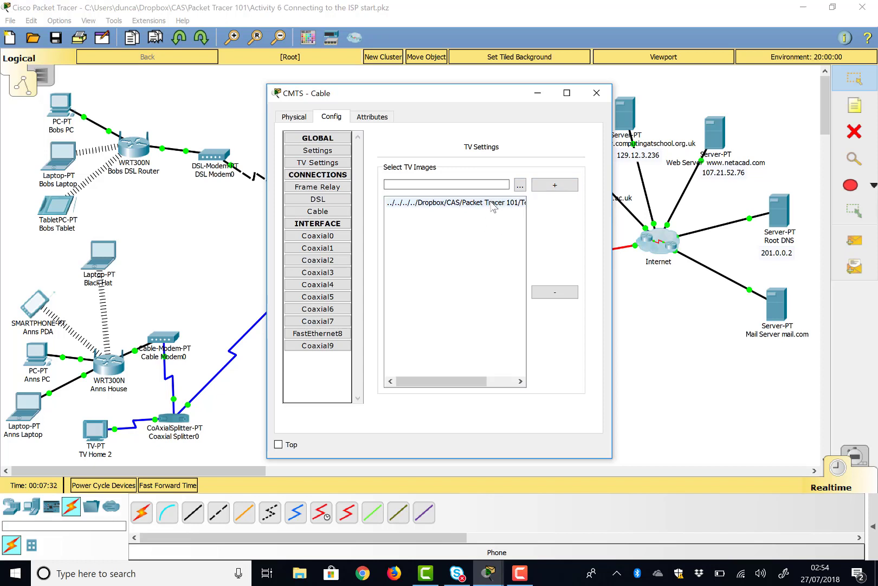
click(597, 92)
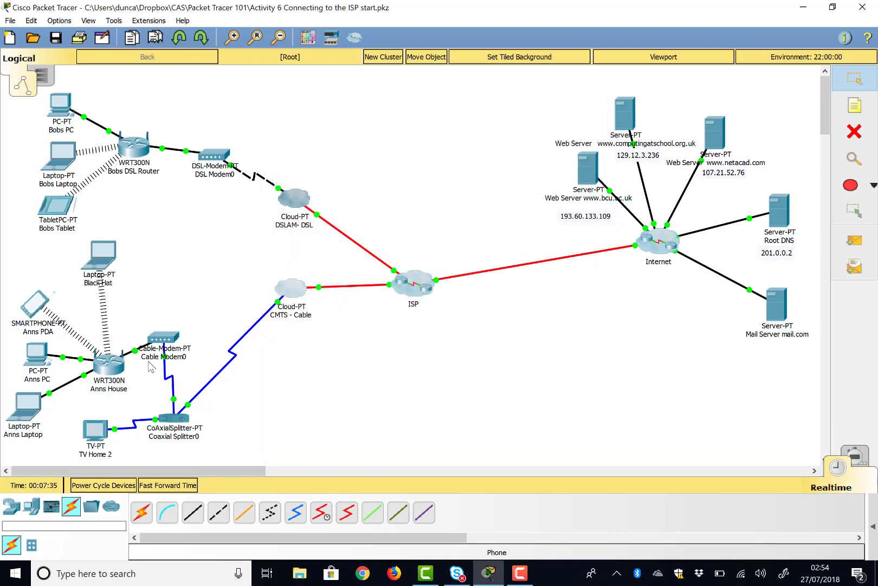